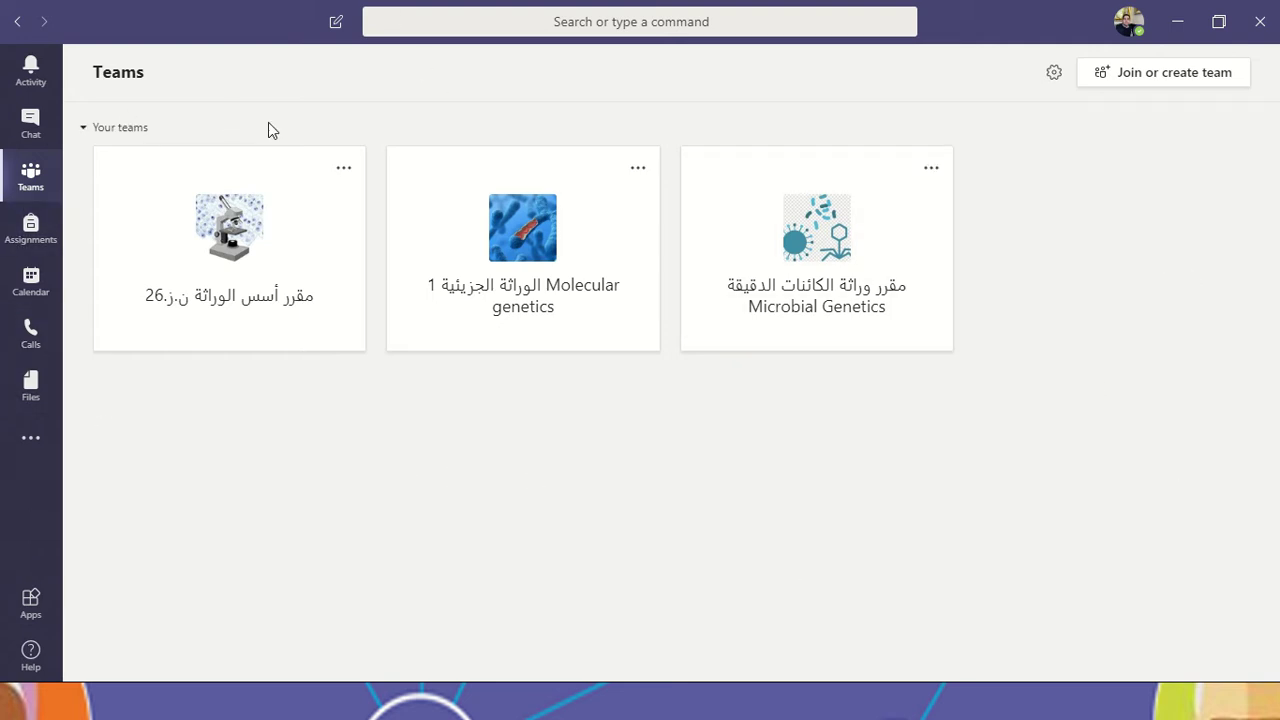
# Step: Check the teams layout options, then view the app language list in settings without changing it
pyautogui.click(1062, 86)
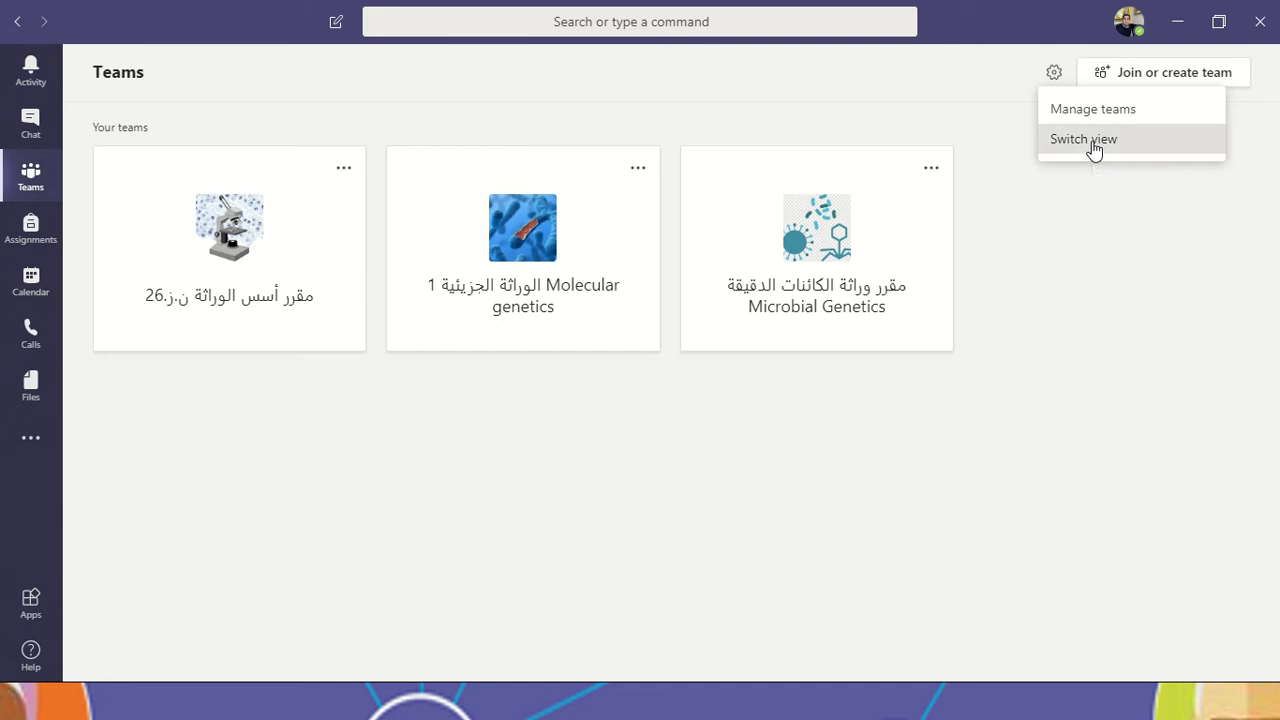
pyautogui.click(1094, 142)
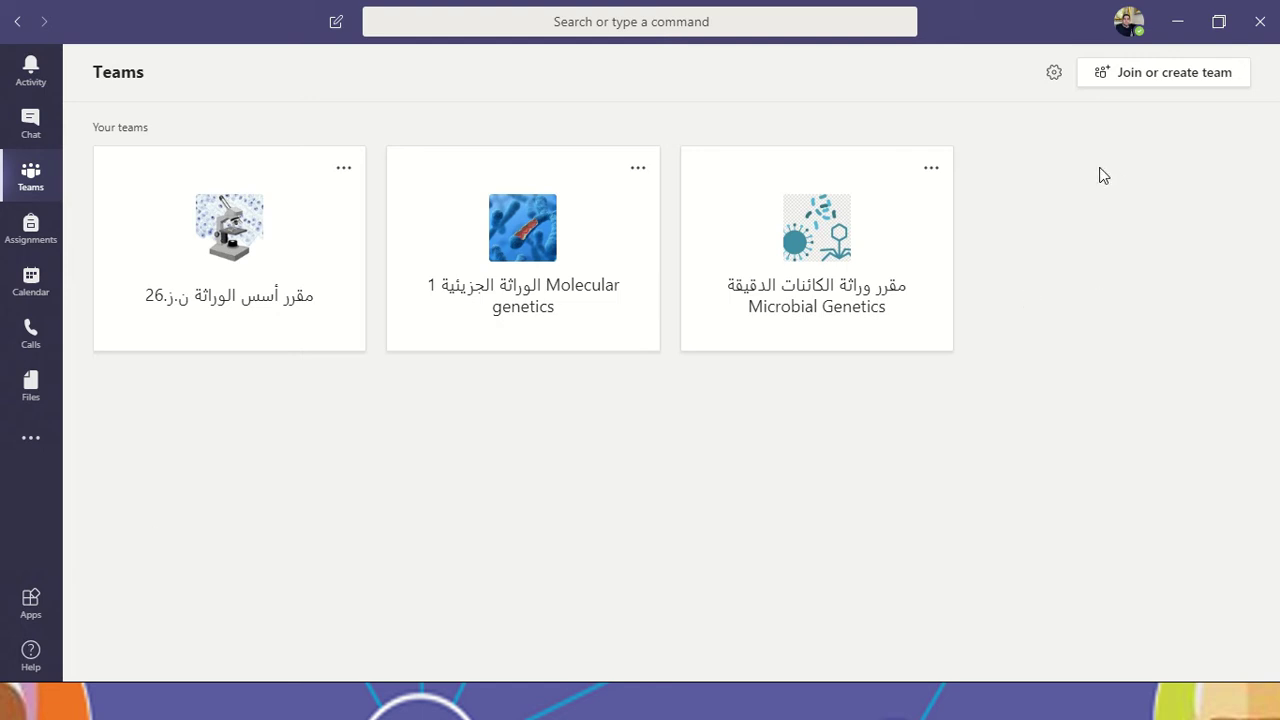
pyautogui.hotkey('ctrl', ',')
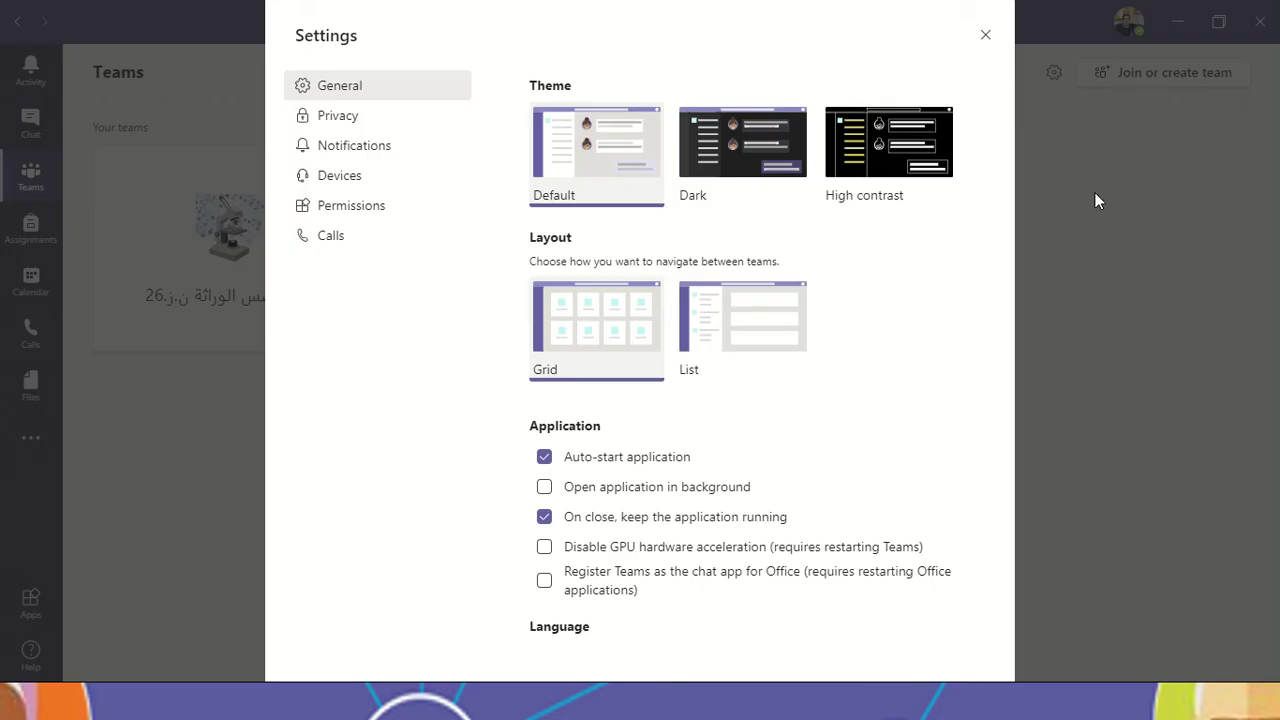
pyautogui.scroll(-3, 701, 392)
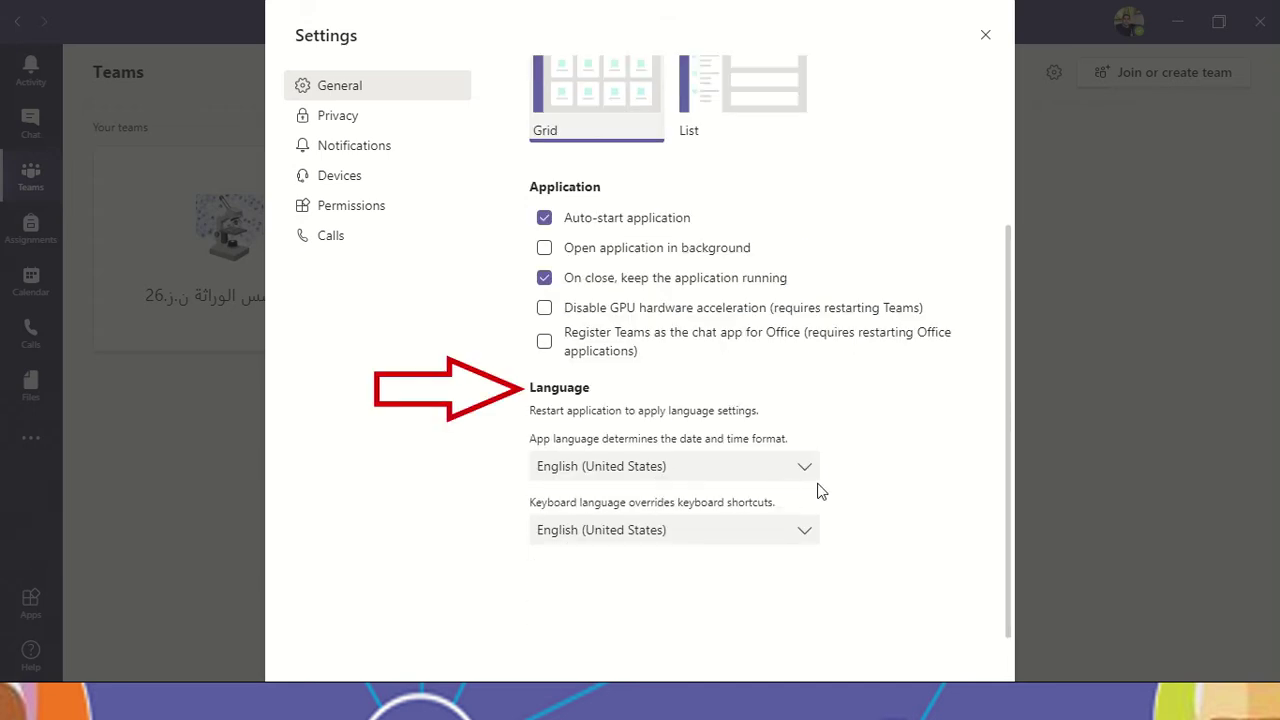
pyautogui.click(795, 470)
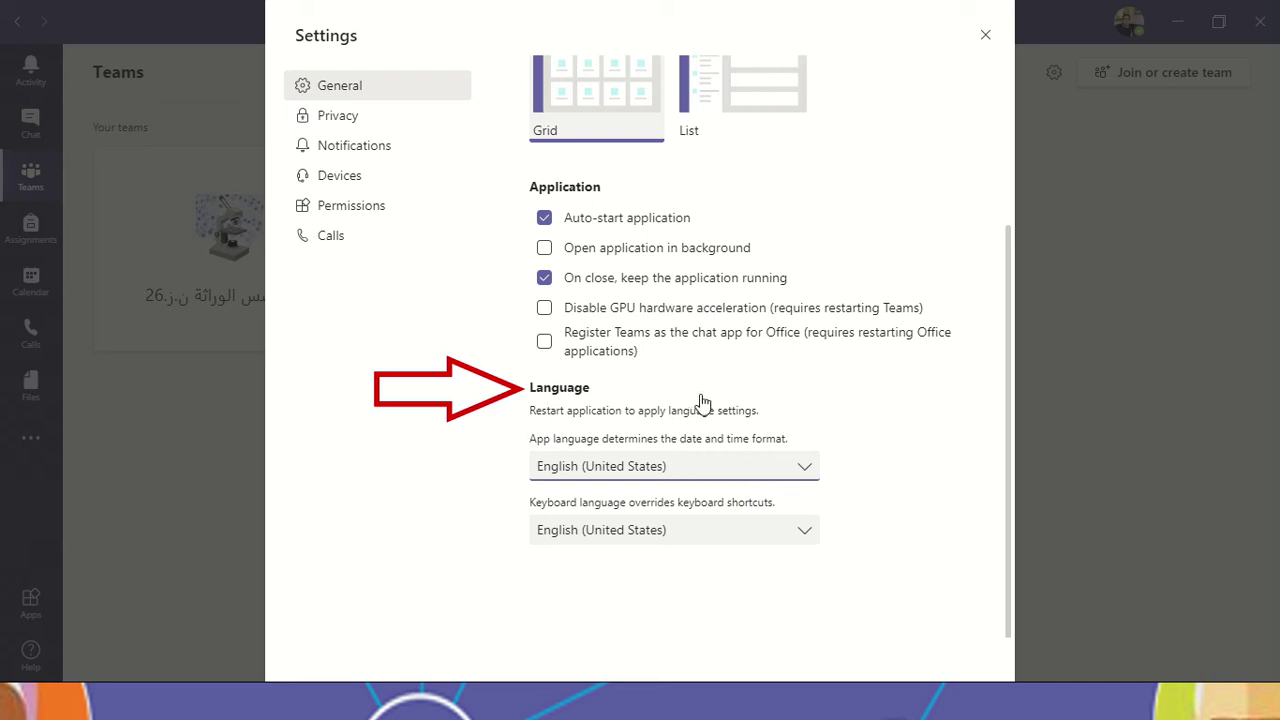
pyautogui.hotkey('alt', 'Down')
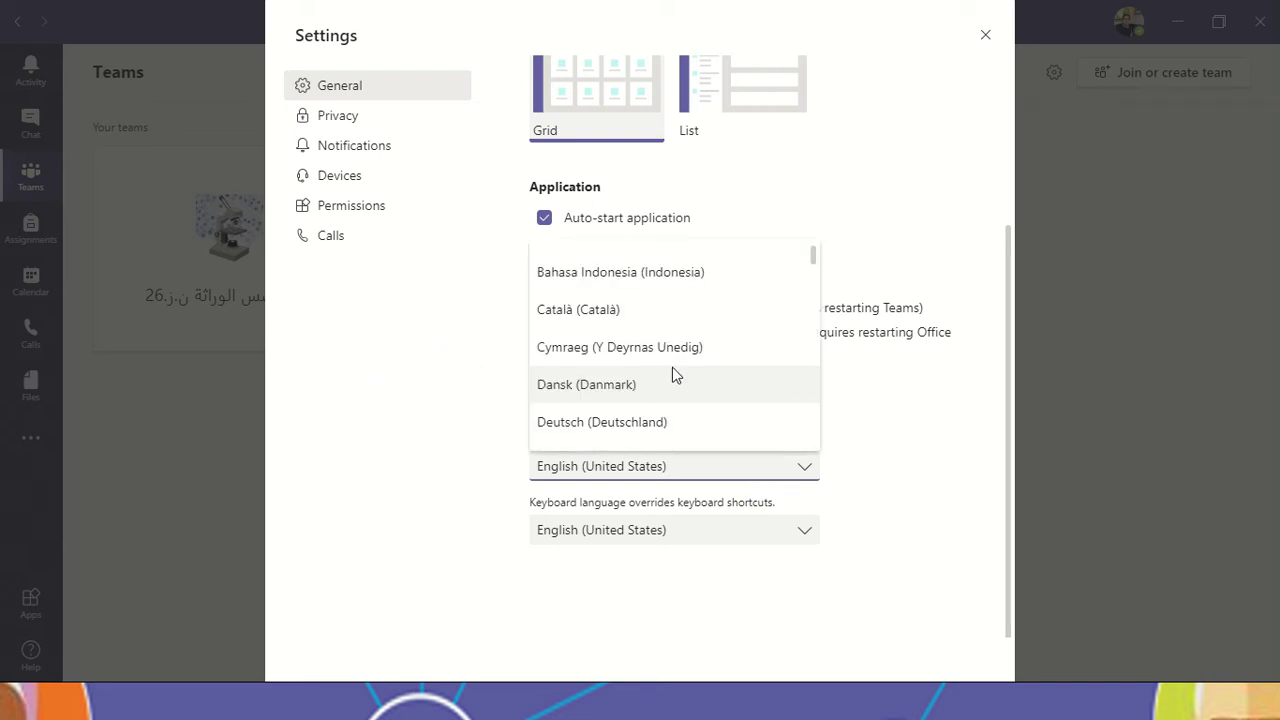
pyautogui.scroll(2, 677, 363)
pyautogui.scroll(-2, 857, 414)
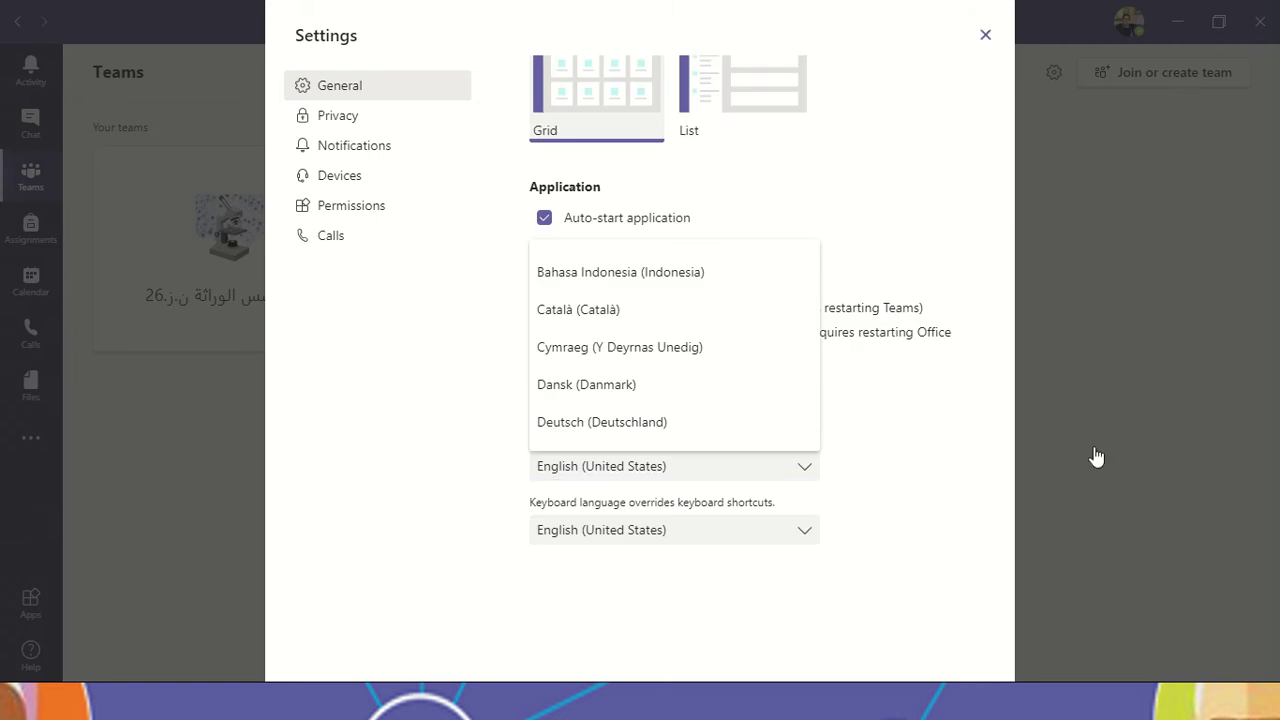
pyautogui.press('Escape')
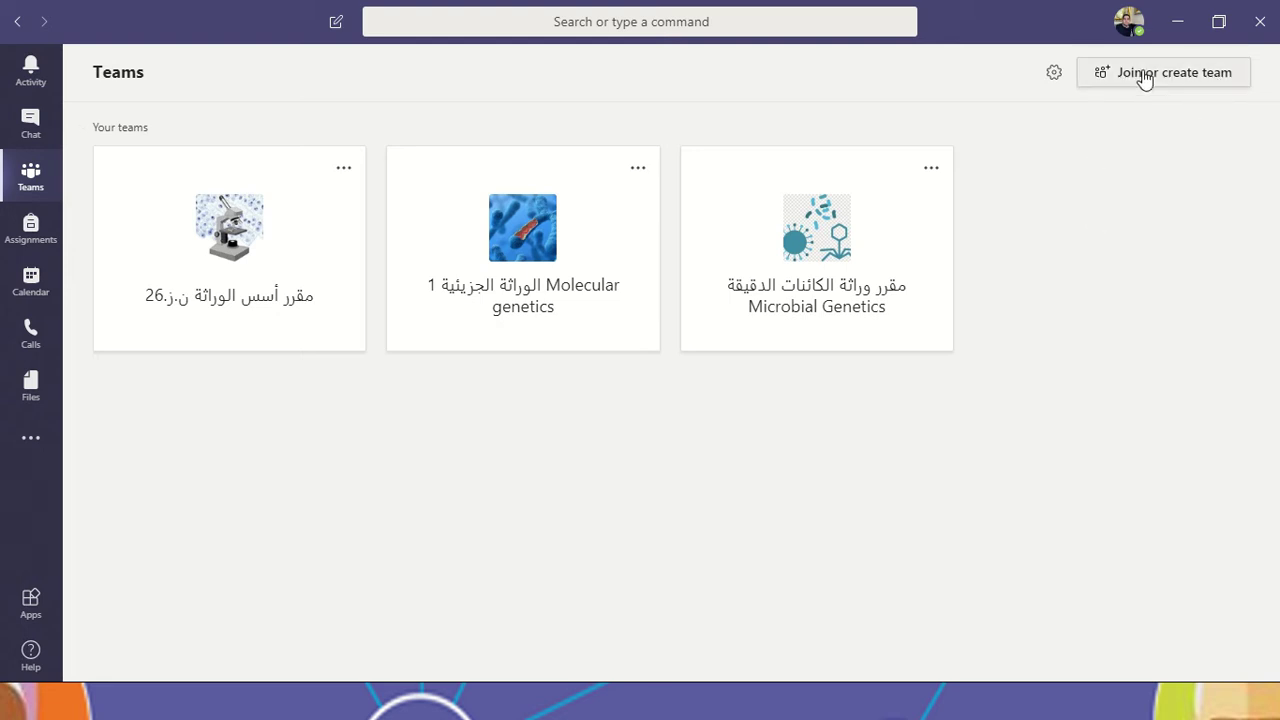
# Step: Browse the public teams on Join or create a team, such as Editorial WG and Alexandria University
pyautogui.click(1174, 92)
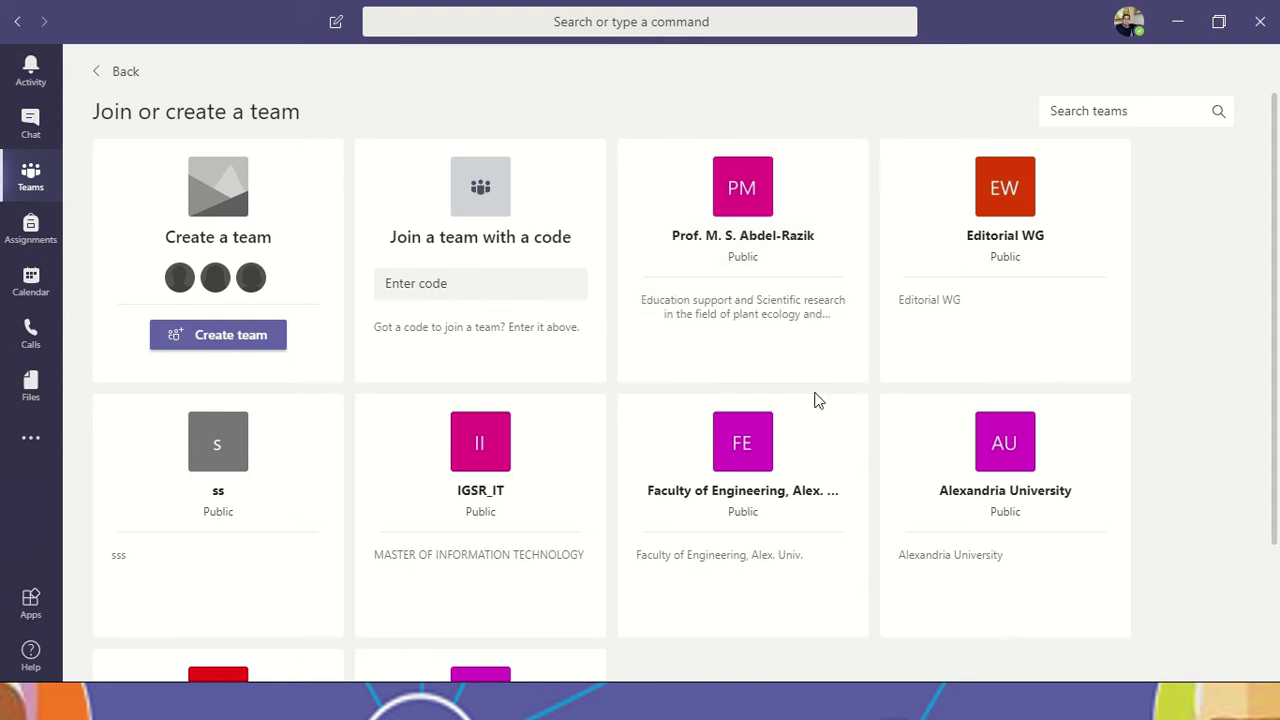
pyautogui.scroll(-3, 946, 514)
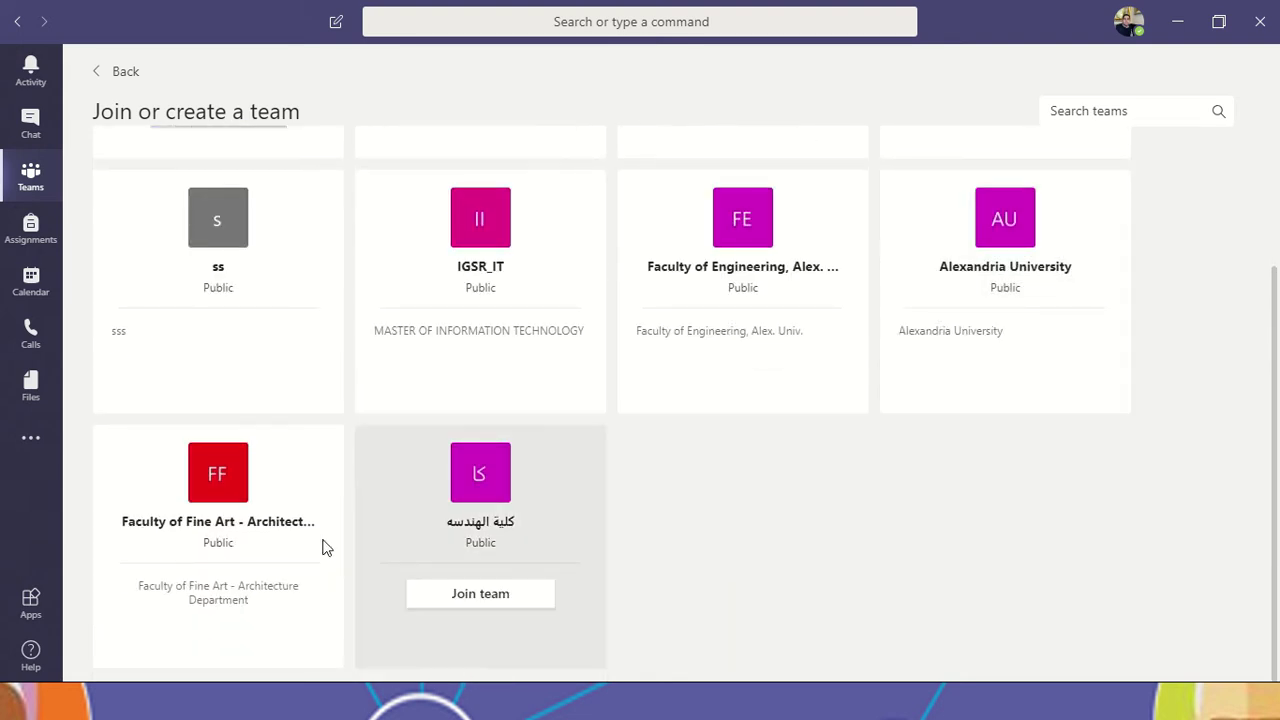
pyautogui.scroll(3, 617, 521)
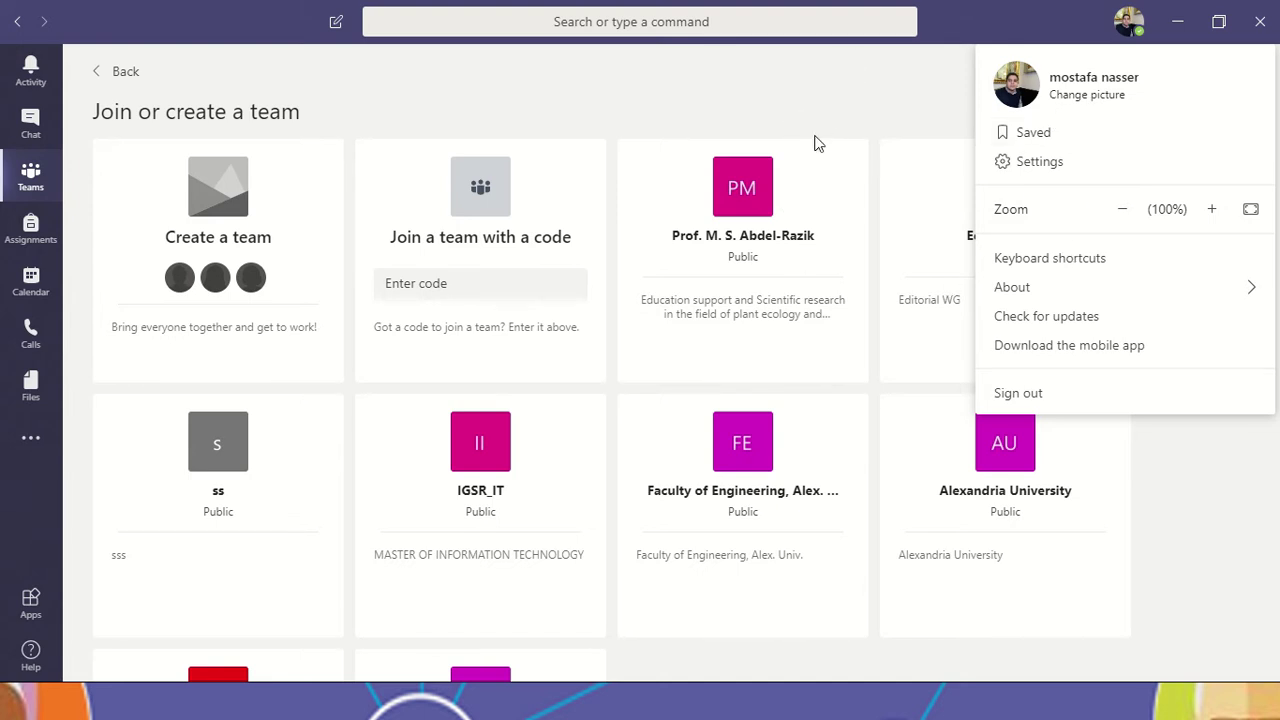
pyautogui.click(786, 155)
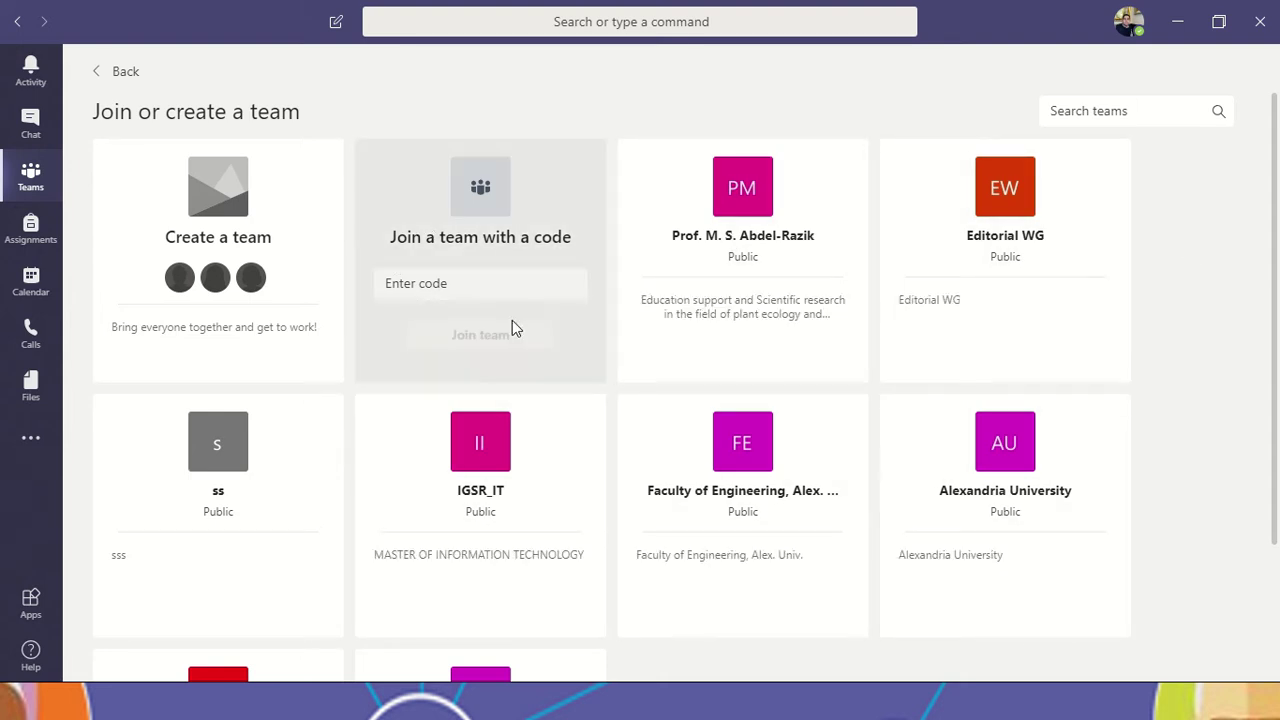
pyautogui.moveTo(576, 452)
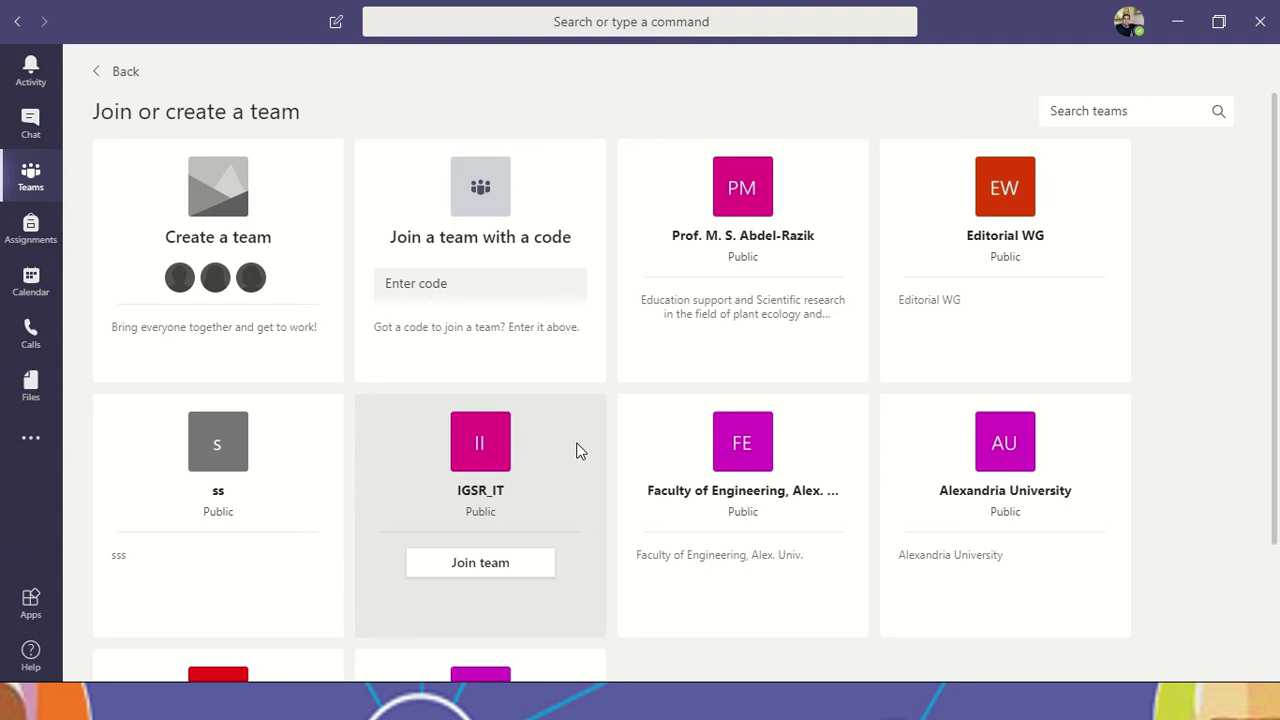
pyautogui.scroll(-3, 1014, 491)
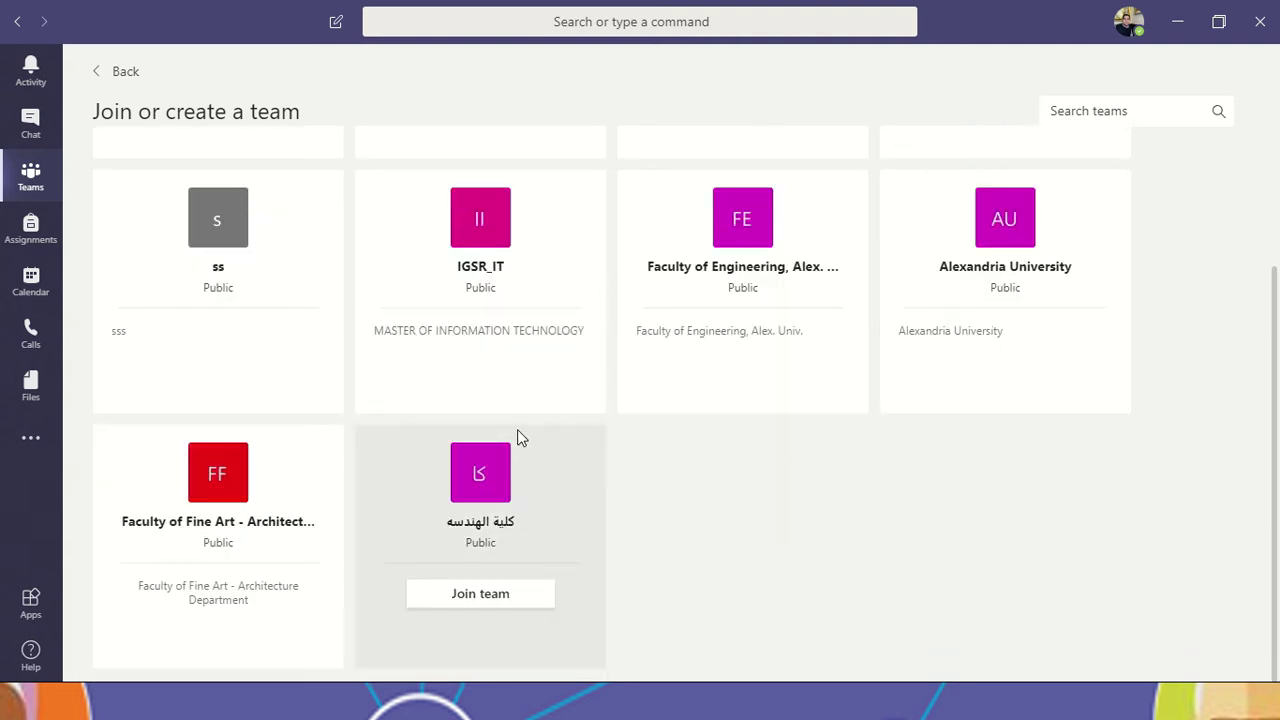
pyautogui.moveTo(1054, 311)
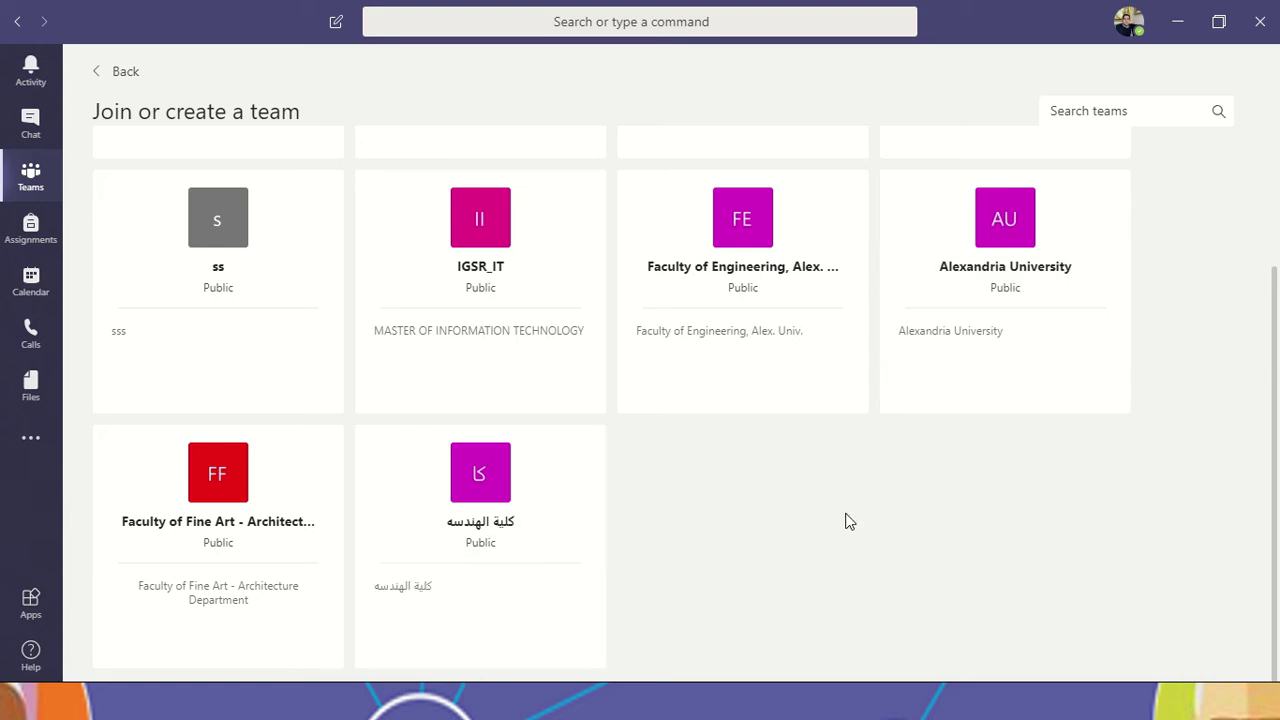
# Step: Join the public team كلية الهندسه and return to the teams grid
pyautogui.moveTo(363, 531)
pyautogui.click(498, 596)
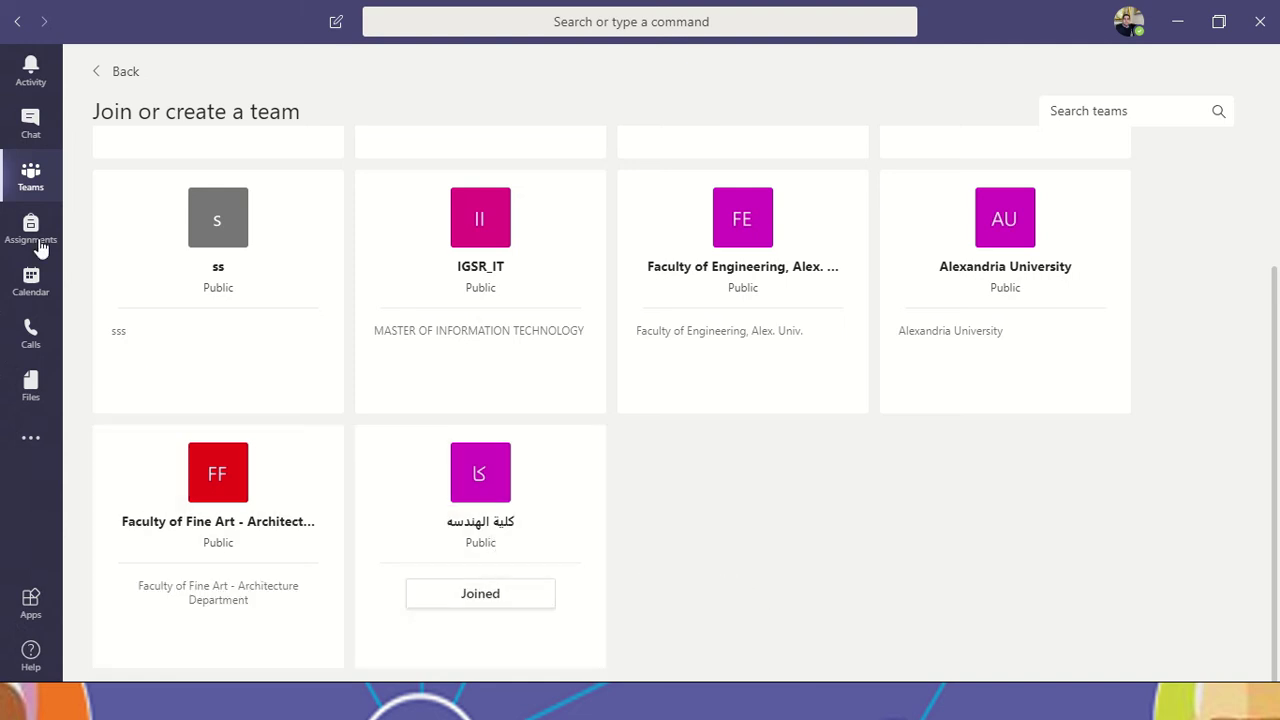
pyautogui.click(103, 76)
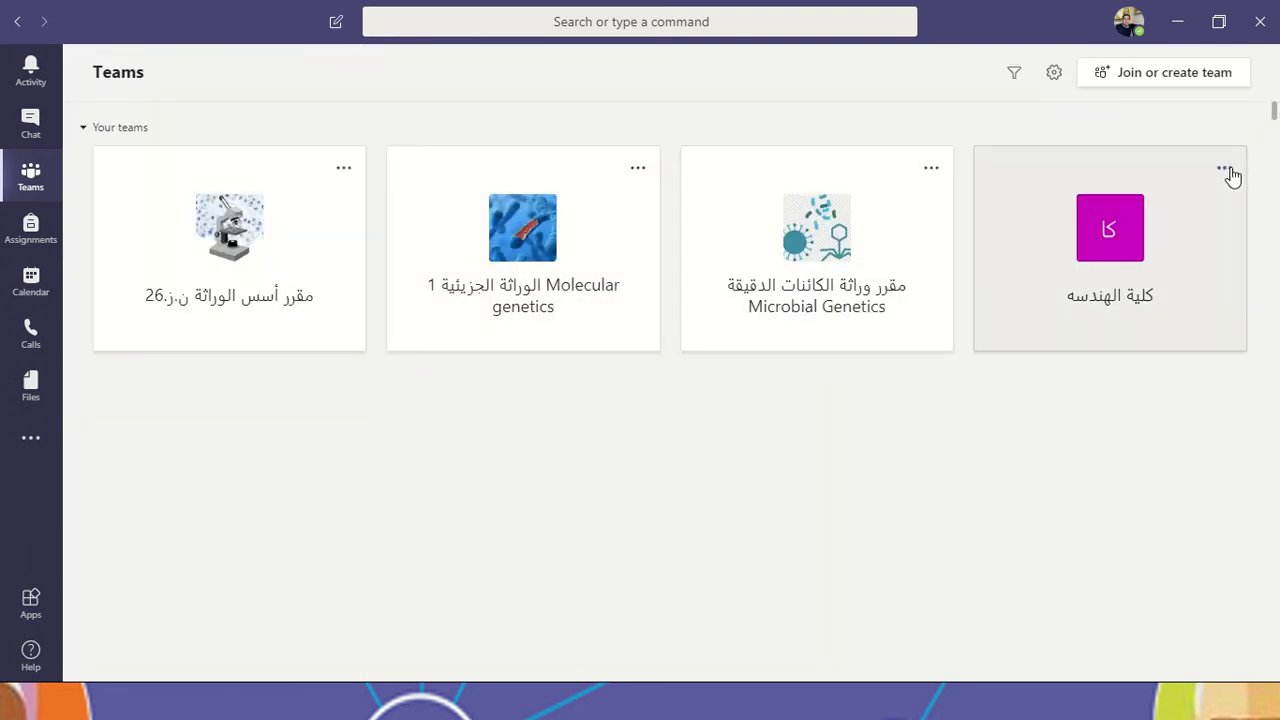
# Step: Leave the كلية الهندسه team and go back to the Join or create a team page
pyautogui.click(1224, 168)
pyautogui.click(1149, 343)
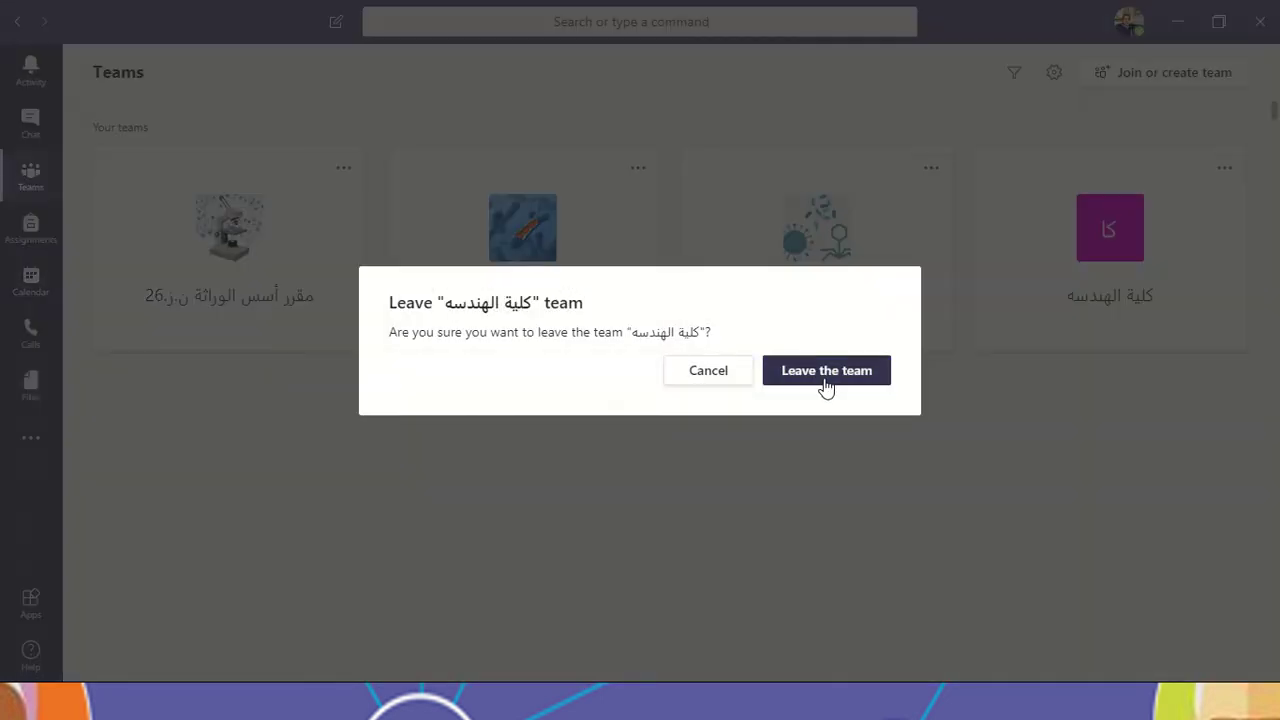
pyautogui.click(826, 371)
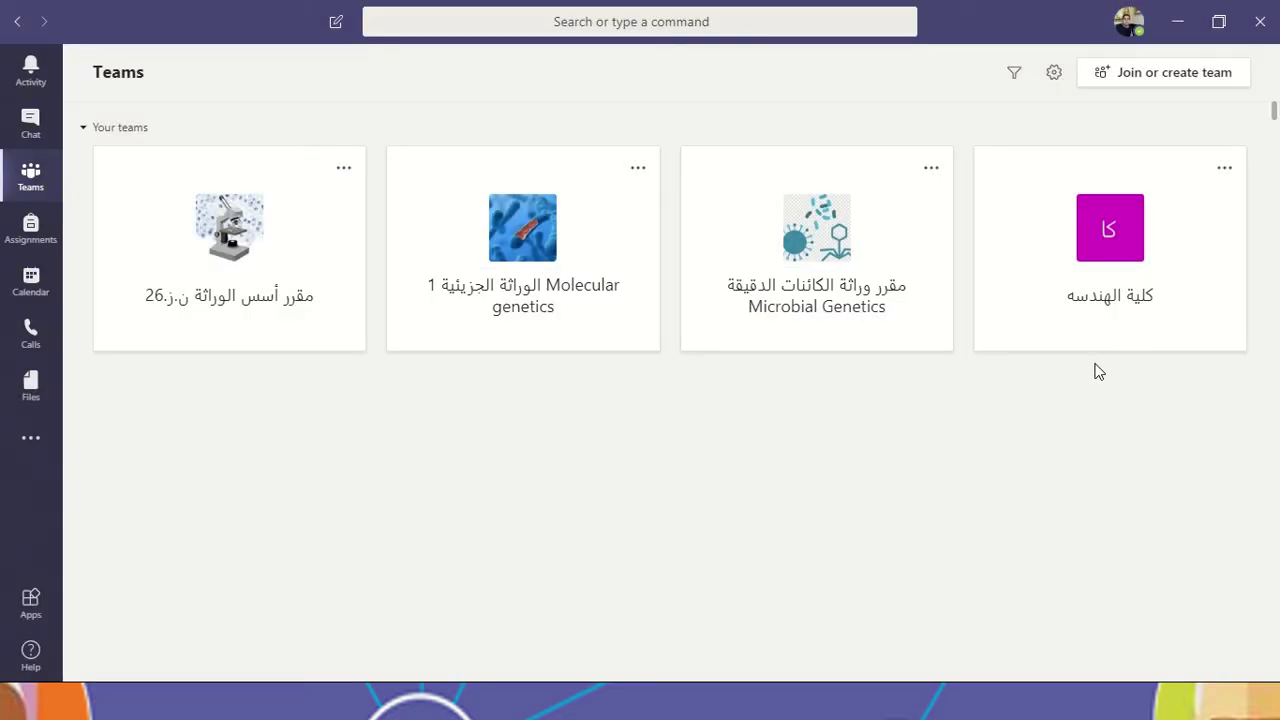
pyautogui.click(1155, 86)
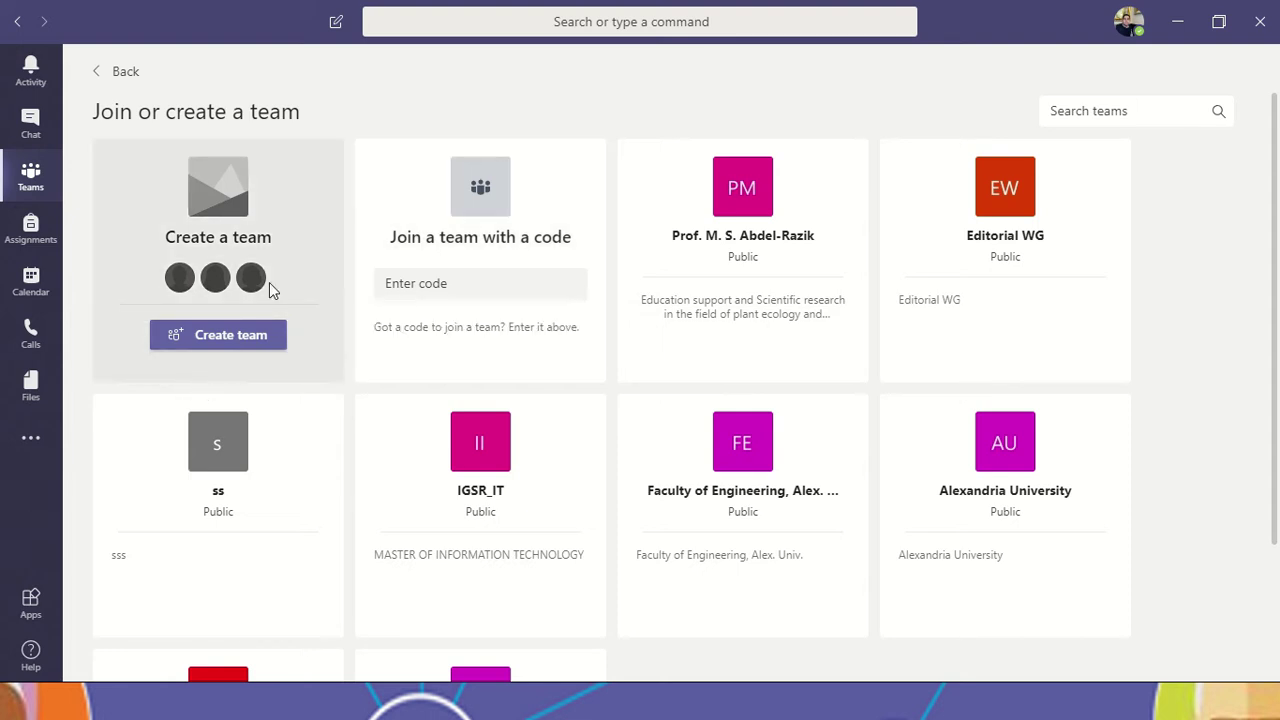
# Step: Start a new team from the Create a team card to see the team types
pyautogui.click(227, 338)
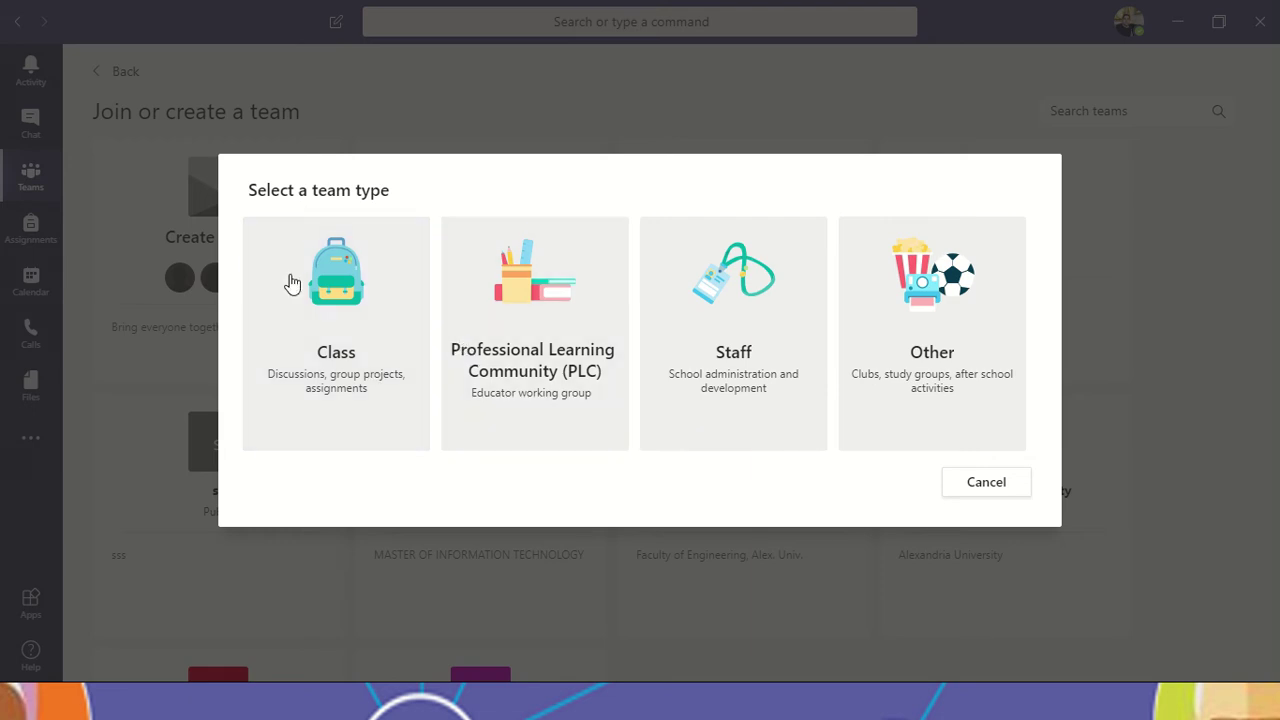
# Step: Pick Class as the new team's type
pyautogui.press('Escape')
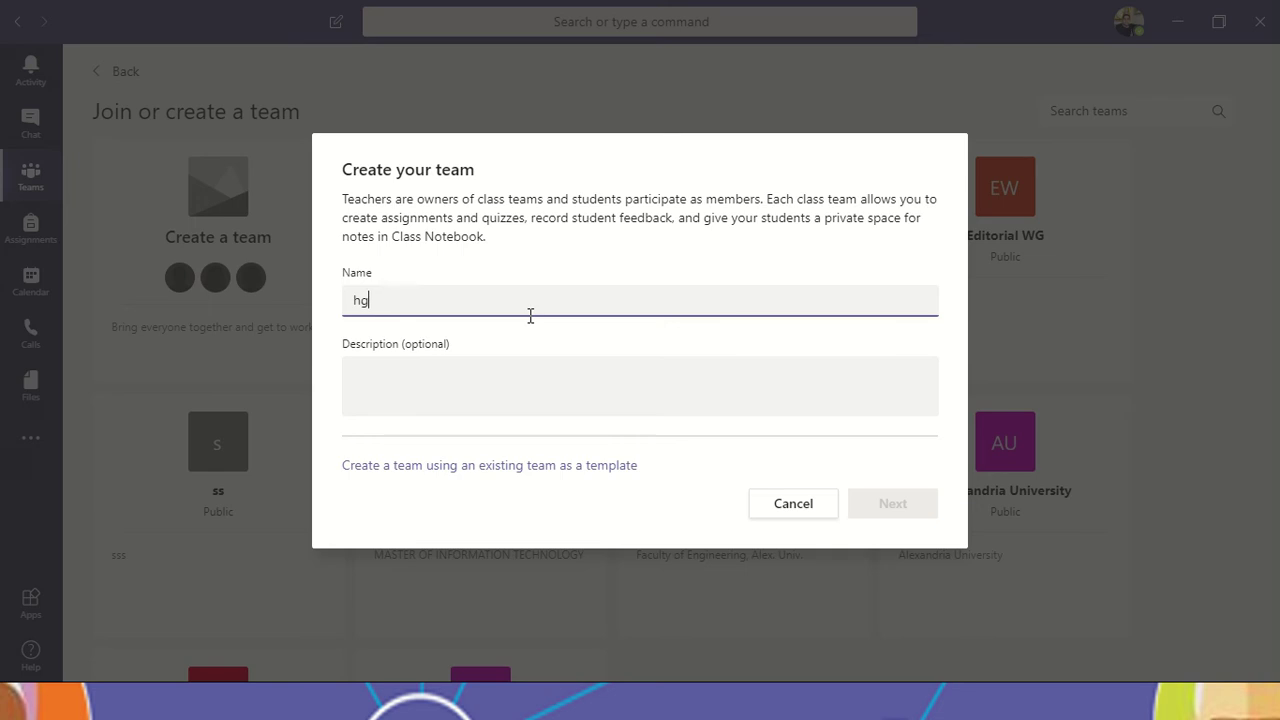
# Step: Name the class team الوراثة, describe it for second-year agriculture students in Arabic, and continue
pyautogui.write('الوراثة')
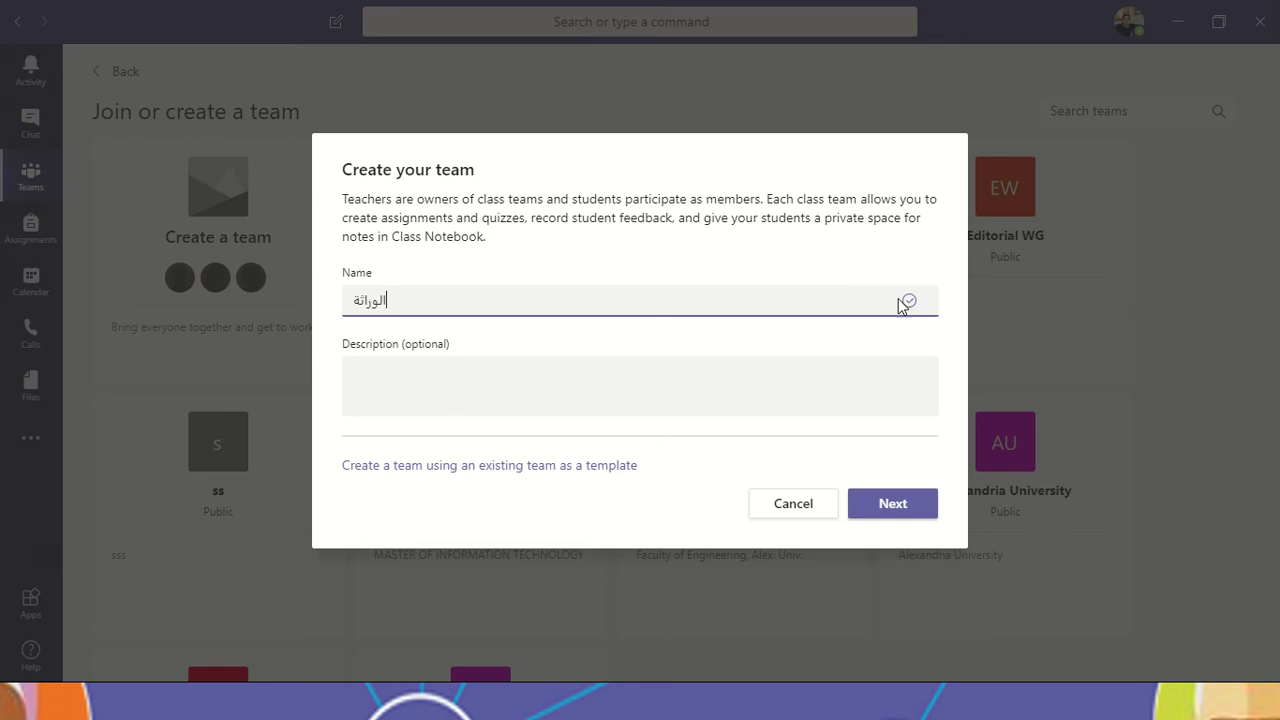
pyautogui.click(408, 380)
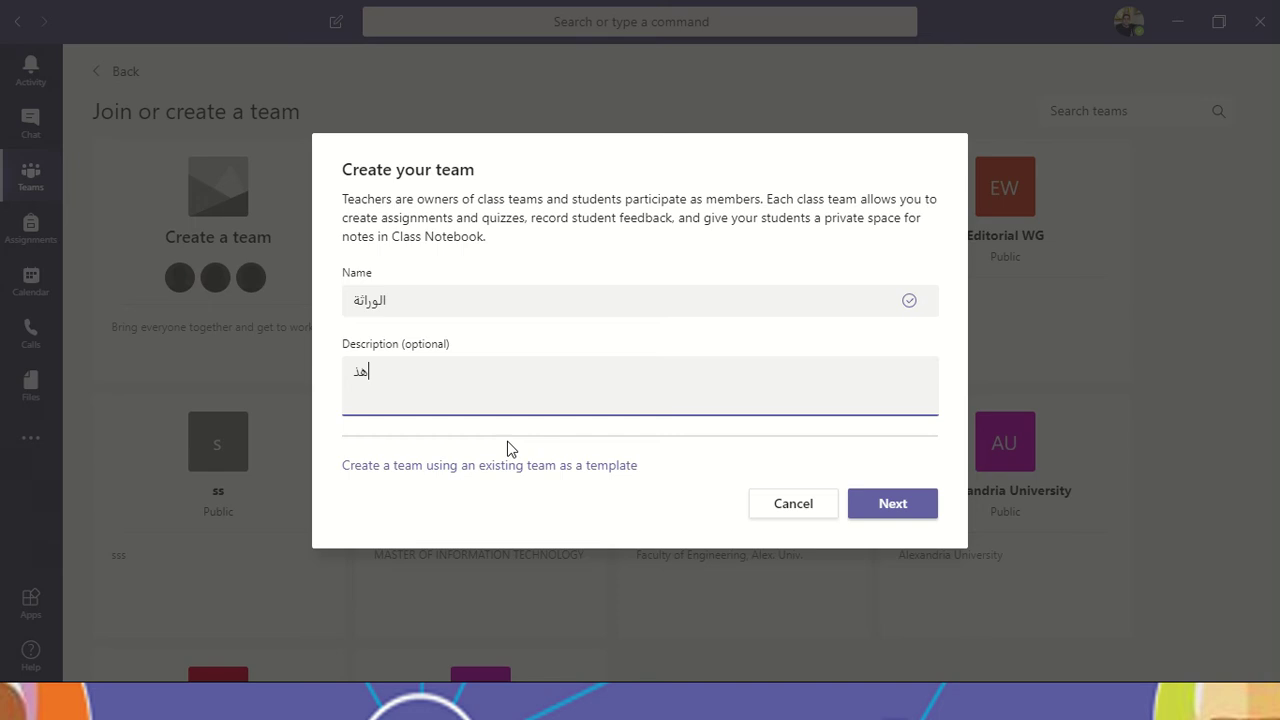
pyautogui.write('لفريق مخصص لطلاب الفرقة الثانية')
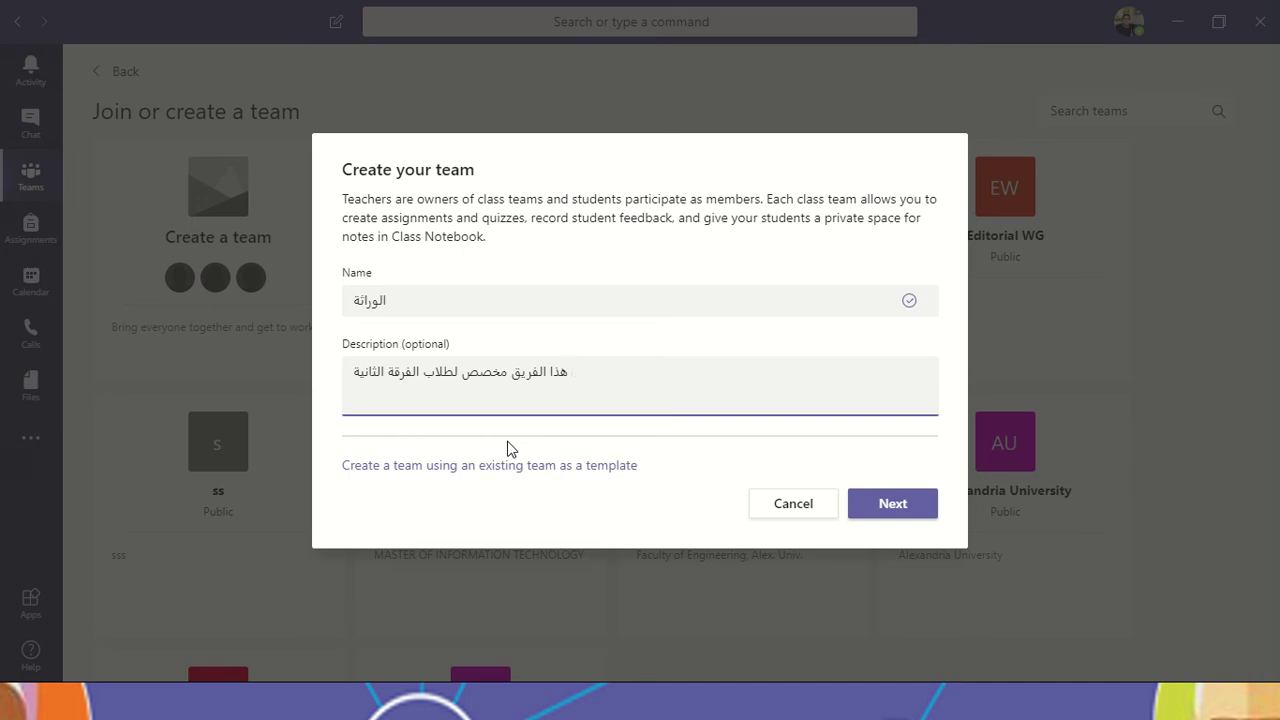
pyautogui.write('كلية الزراعة جامعة .....')
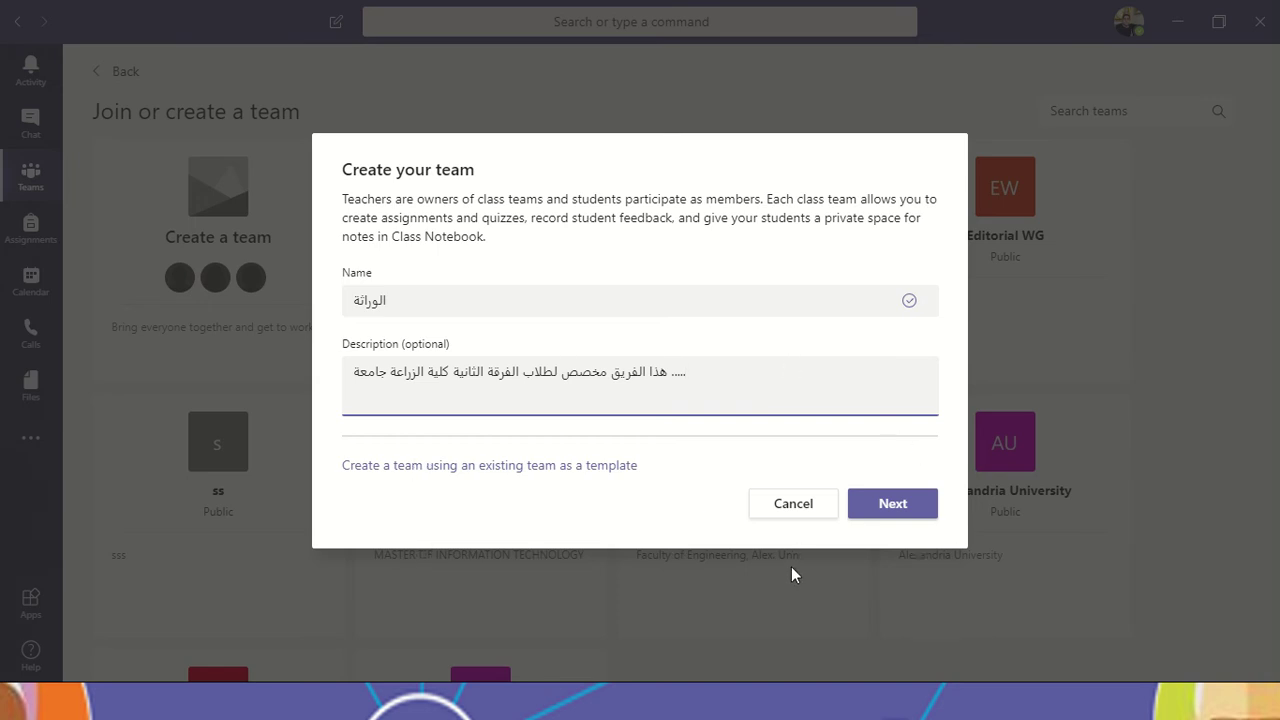
pyautogui.click(893, 504)
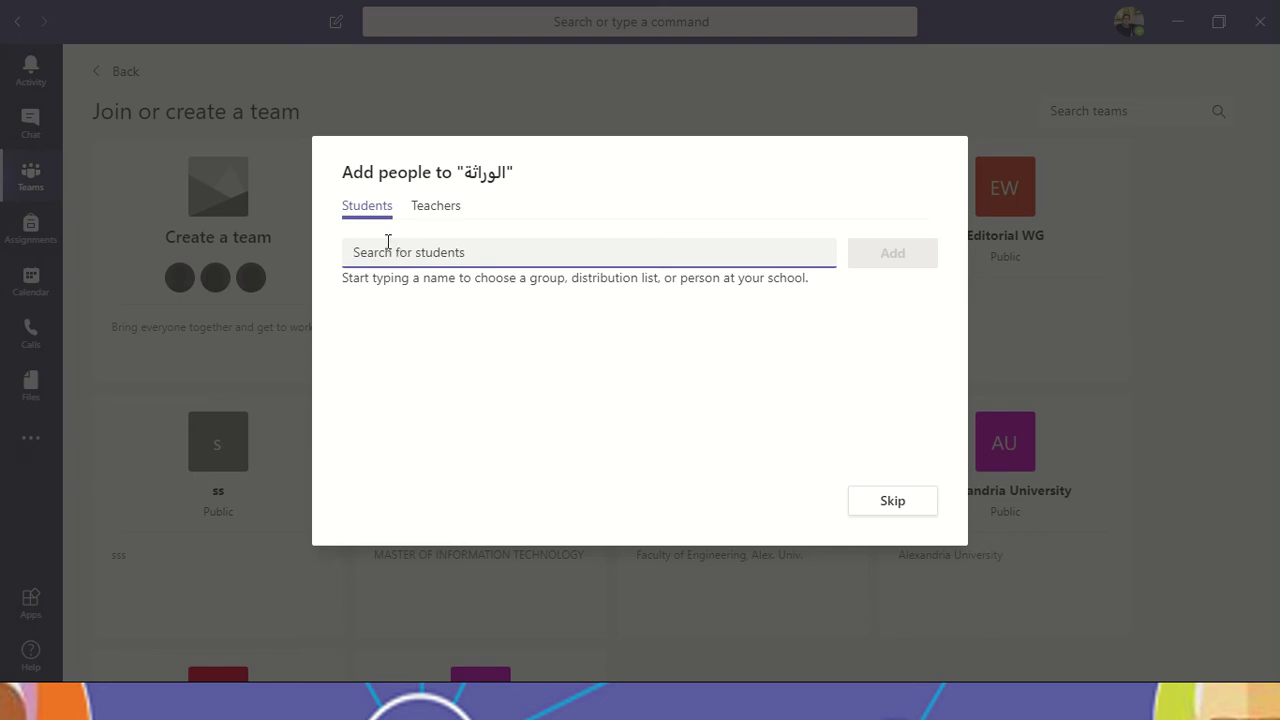
# Step: Search the Students tab for the staff member and add him as a student
pyautogui.write('بش')
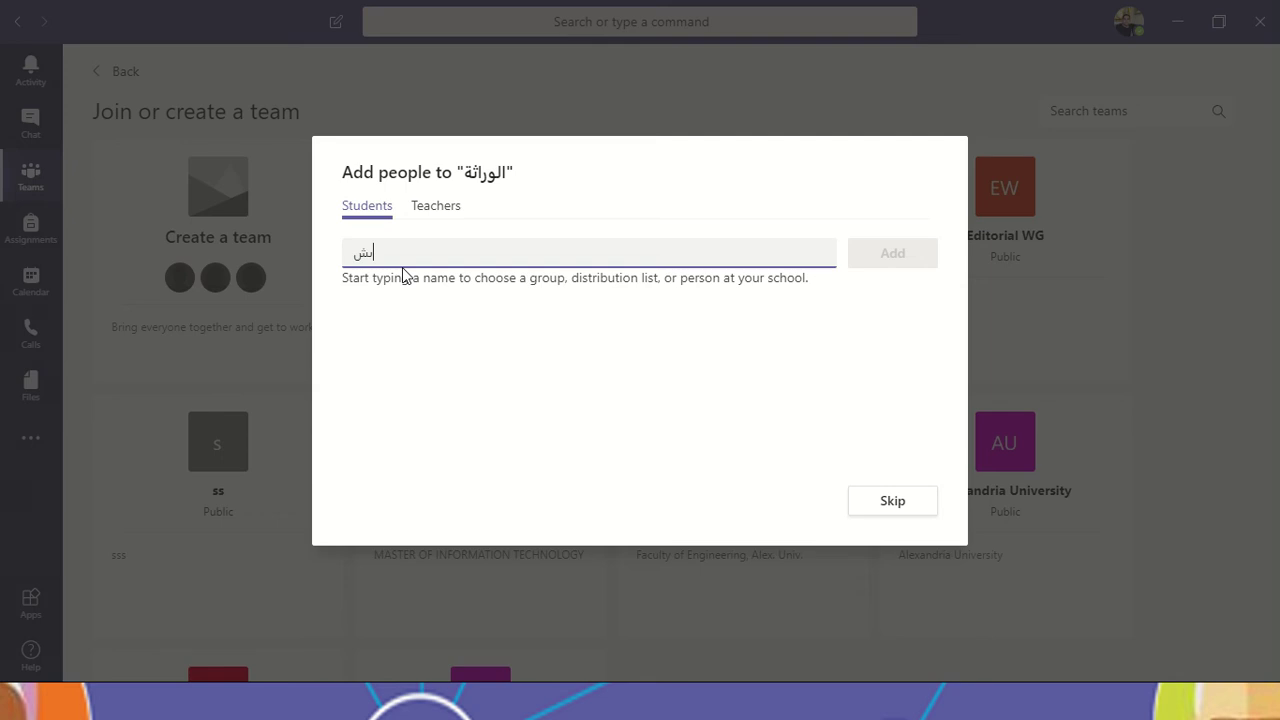
pyautogui.press('BackSpace')
pyautogui.write('nader')
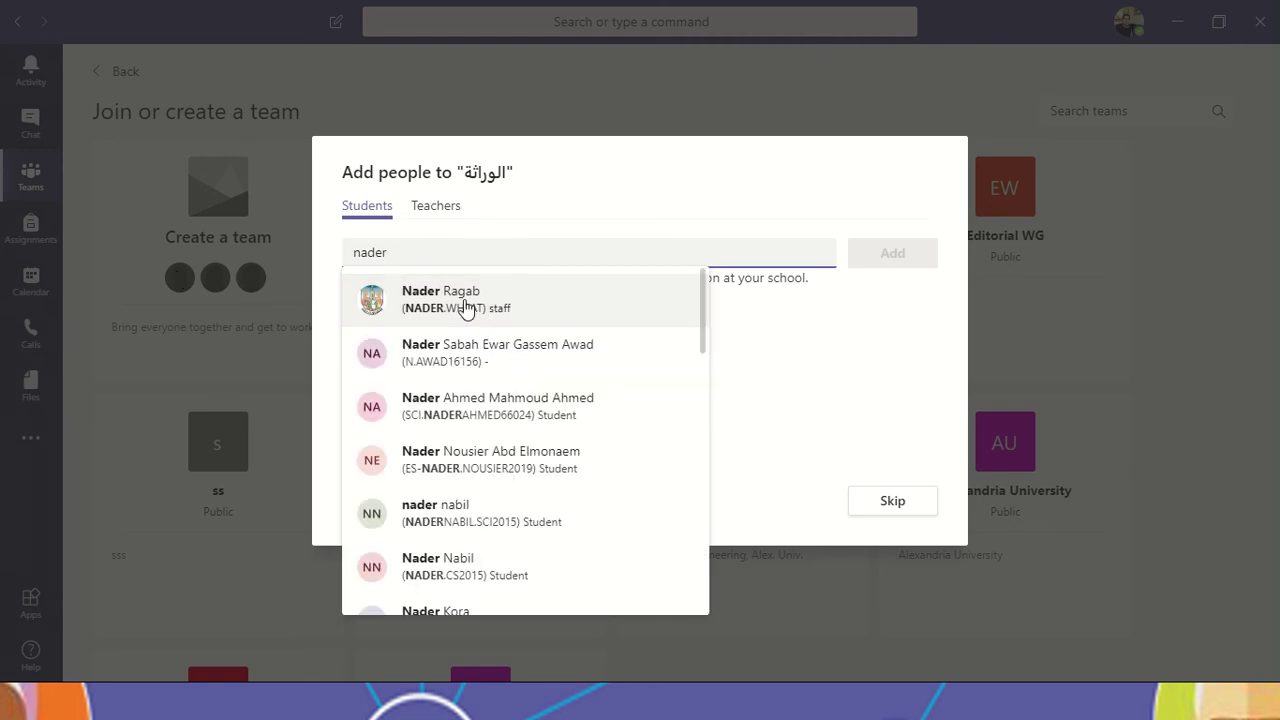
pyautogui.scroll(-3, 500, 443)
pyautogui.scroll(-1, 539, 570)
pyautogui.scroll(4, 540, 550)
pyautogui.click(600, 318)
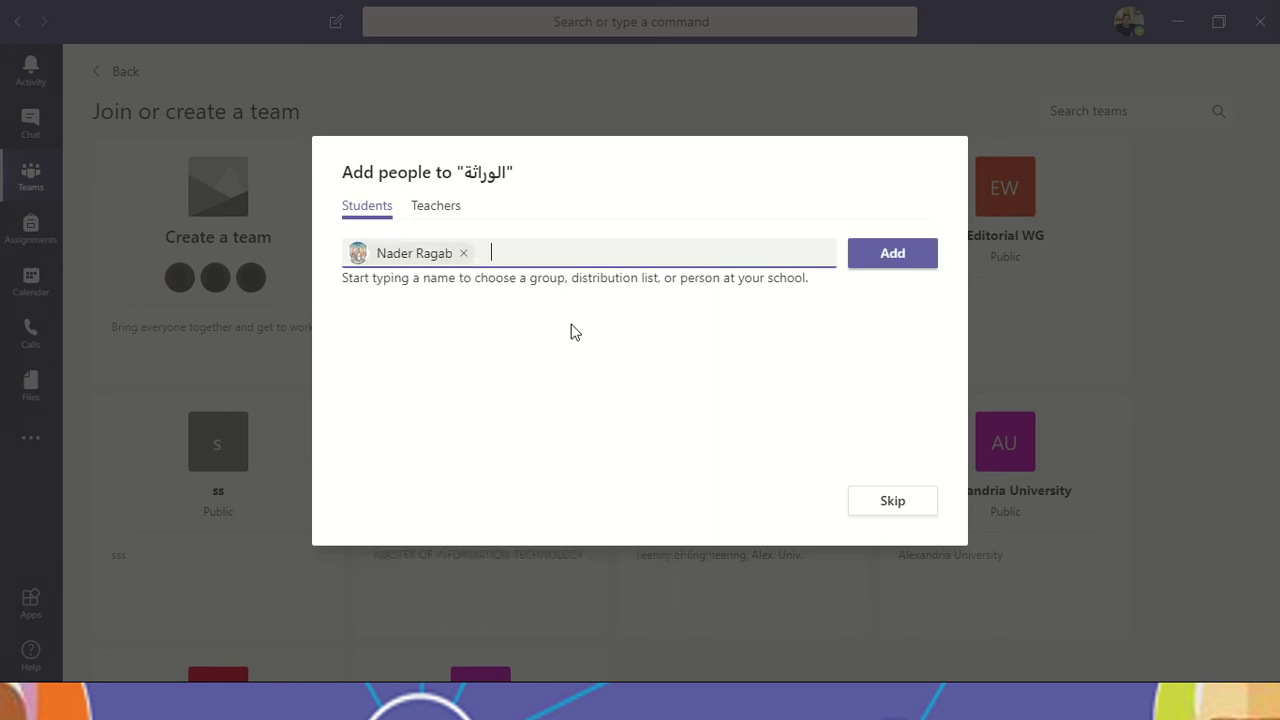
pyautogui.click(906, 266)
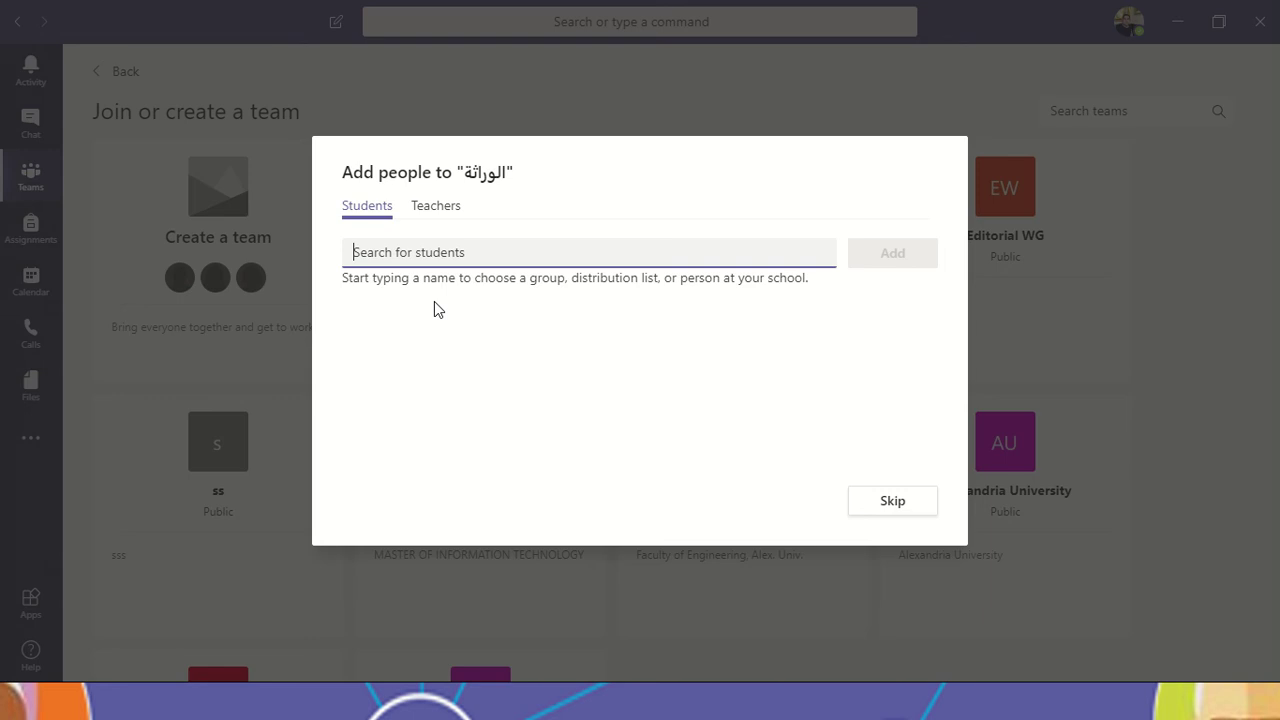
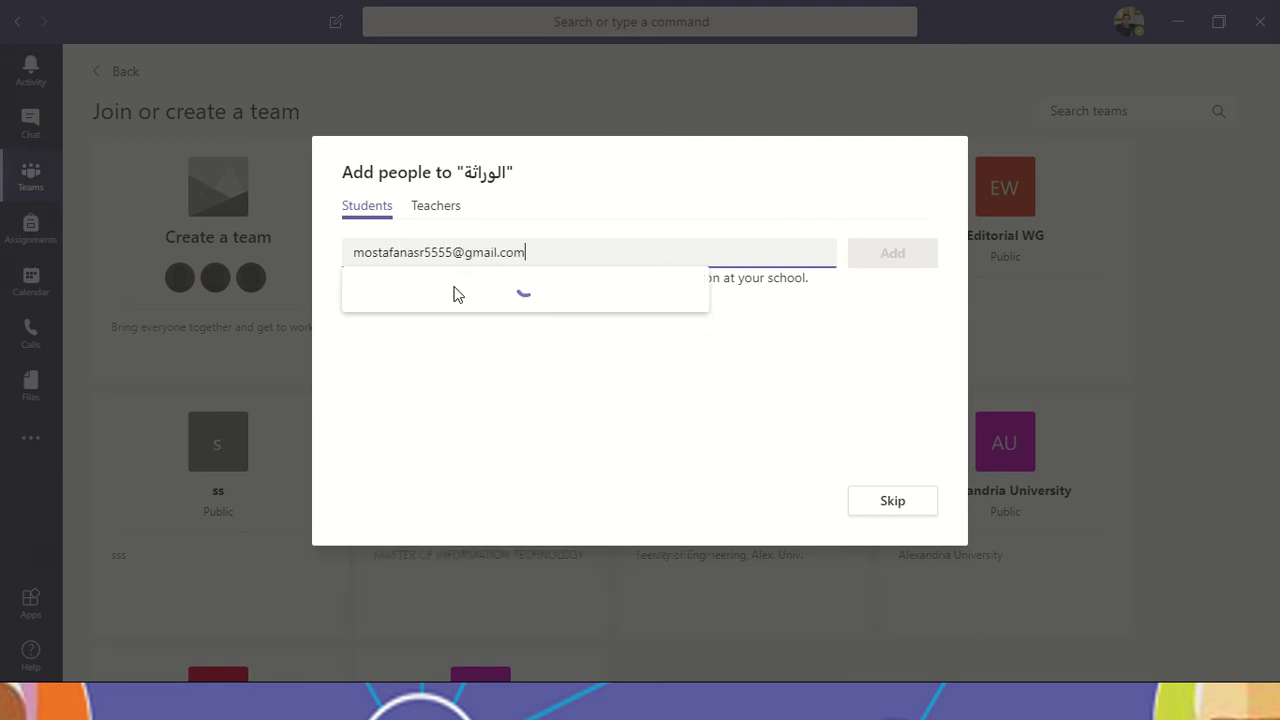
# Step: Add the outside e-mail address to the team as a guest student
pyautogui.click(578, 312)
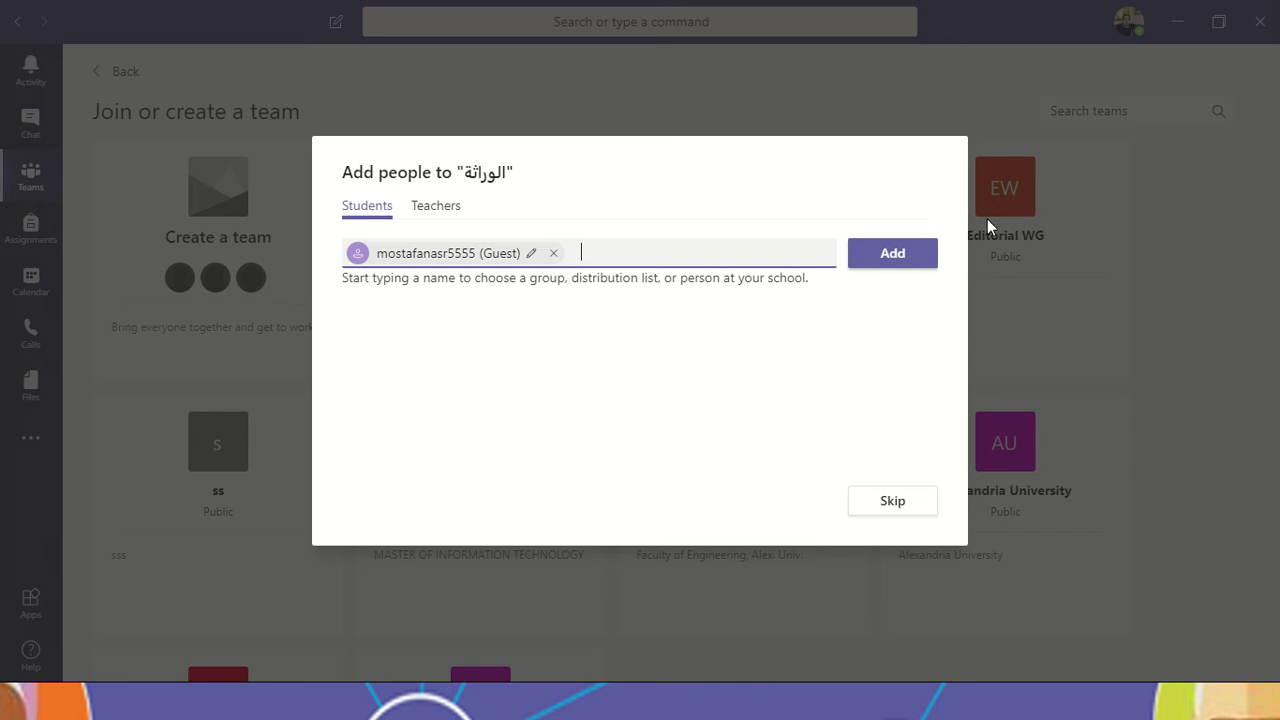
pyautogui.click(893, 256)
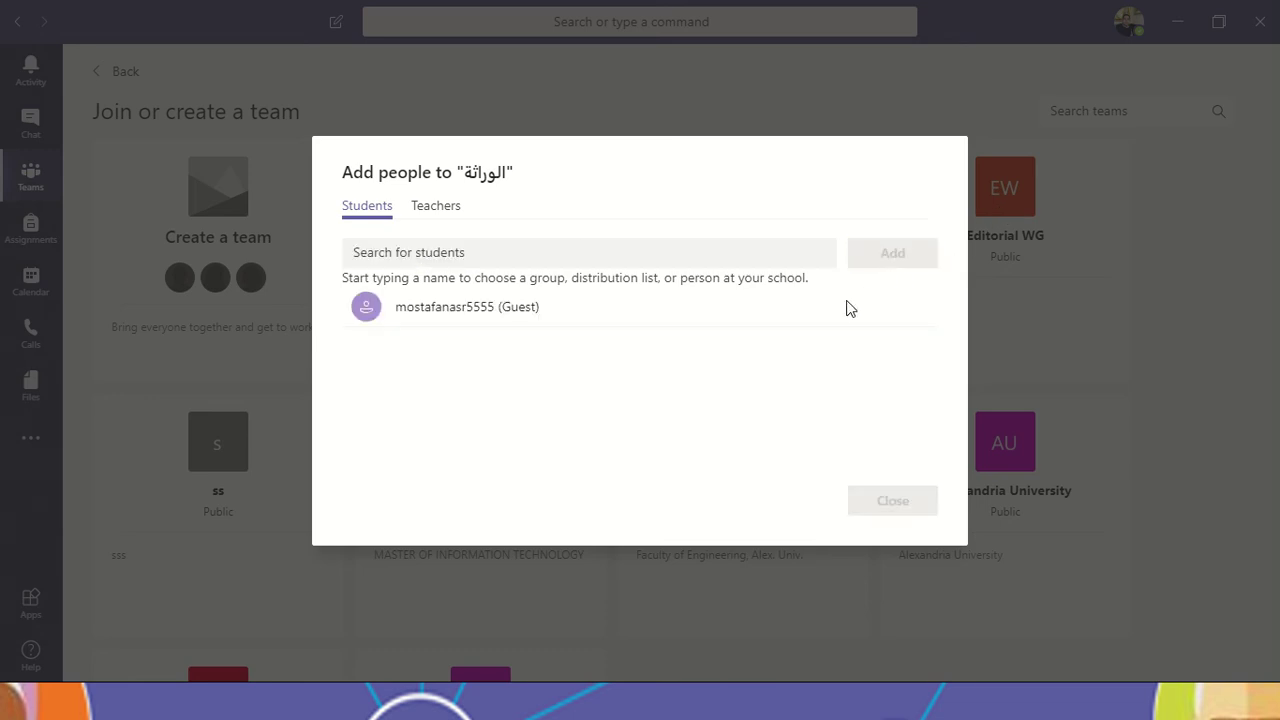
# Step: Highlight the Guest label and the new guest member entry
pyautogui.moveTo(502, 312); pyautogui.dragTo(566, 317)
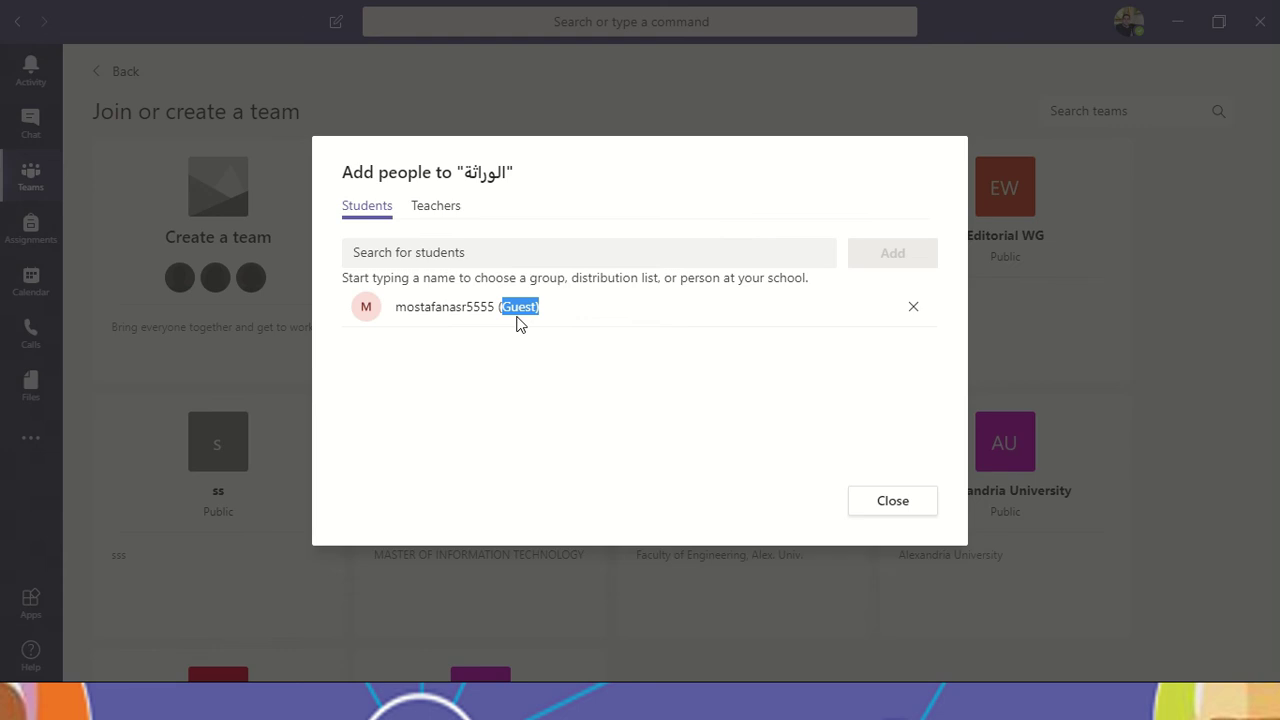
pyautogui.click(608, 205)
pyautogui.doubleClick(517, 308)
pyautogui.moveTo(399, 314); pyautogui.dragTo(593, 340)
pyautogui.click(590, 338)
# Step: Add the staff member as a teacher on the Teachers tab, then finish adding people
pyautogui.click(438, 212)
pyautogui.click(488, 248)
pyautogui.write('nader')
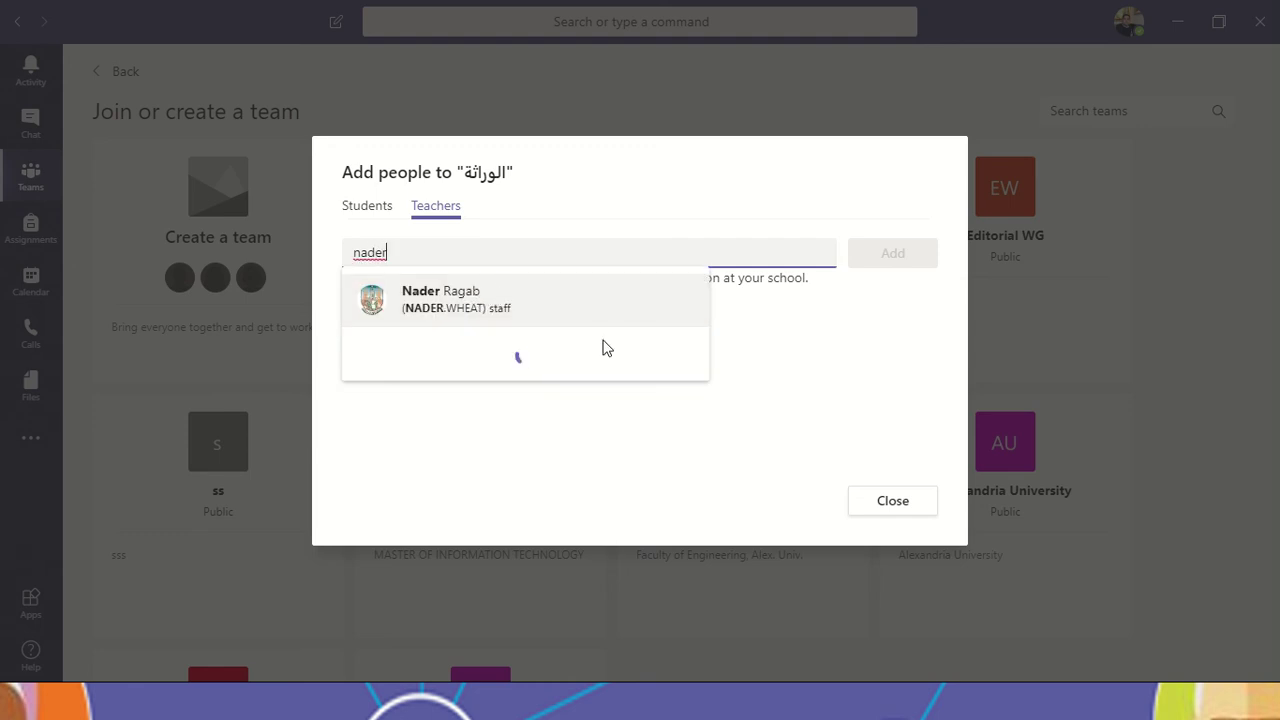
pyautogui.click(502, 315)
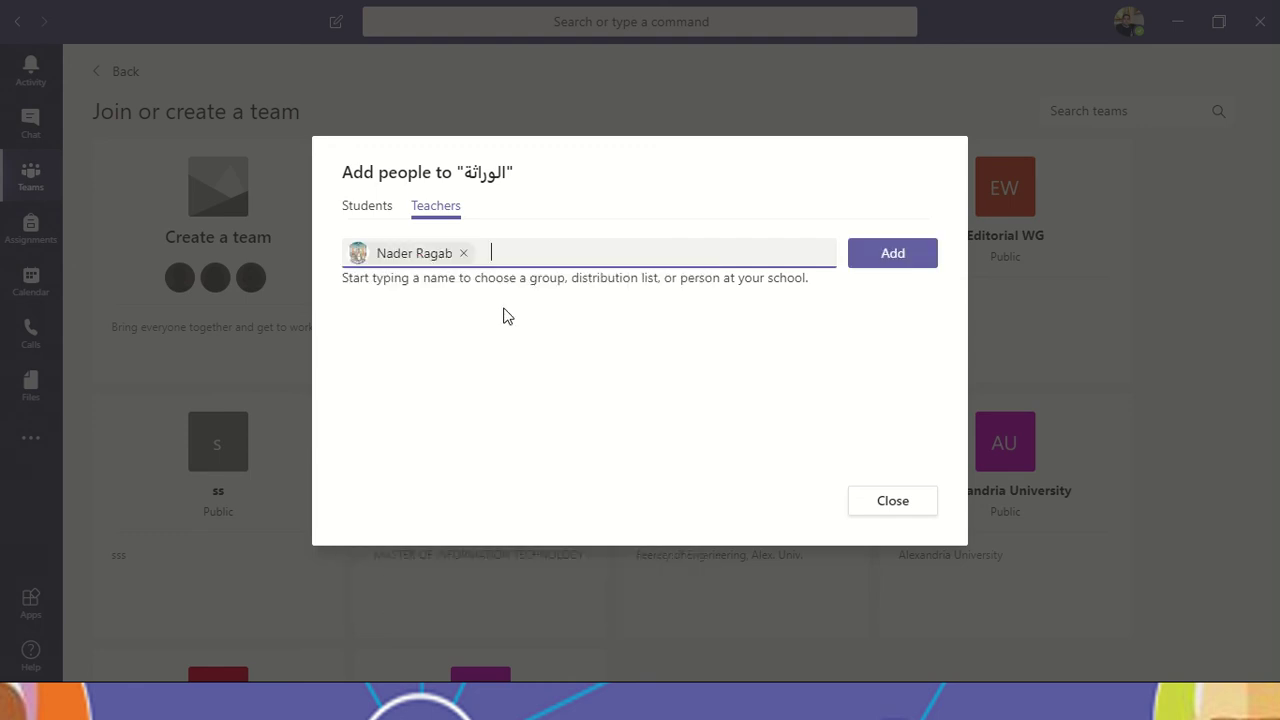
pyautogui.write('rs')
pyautogui.press('BackSpace')
pyautogui.click(893, 253)
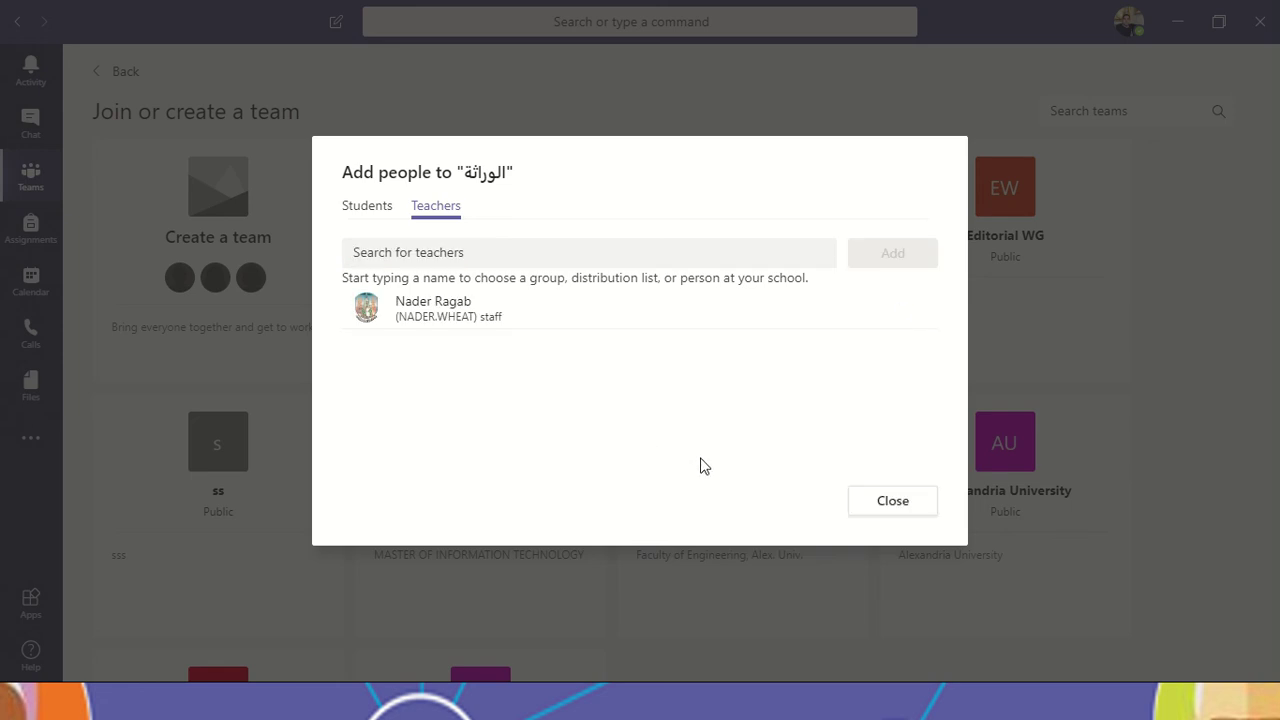
pyautogui.click(377, 211)
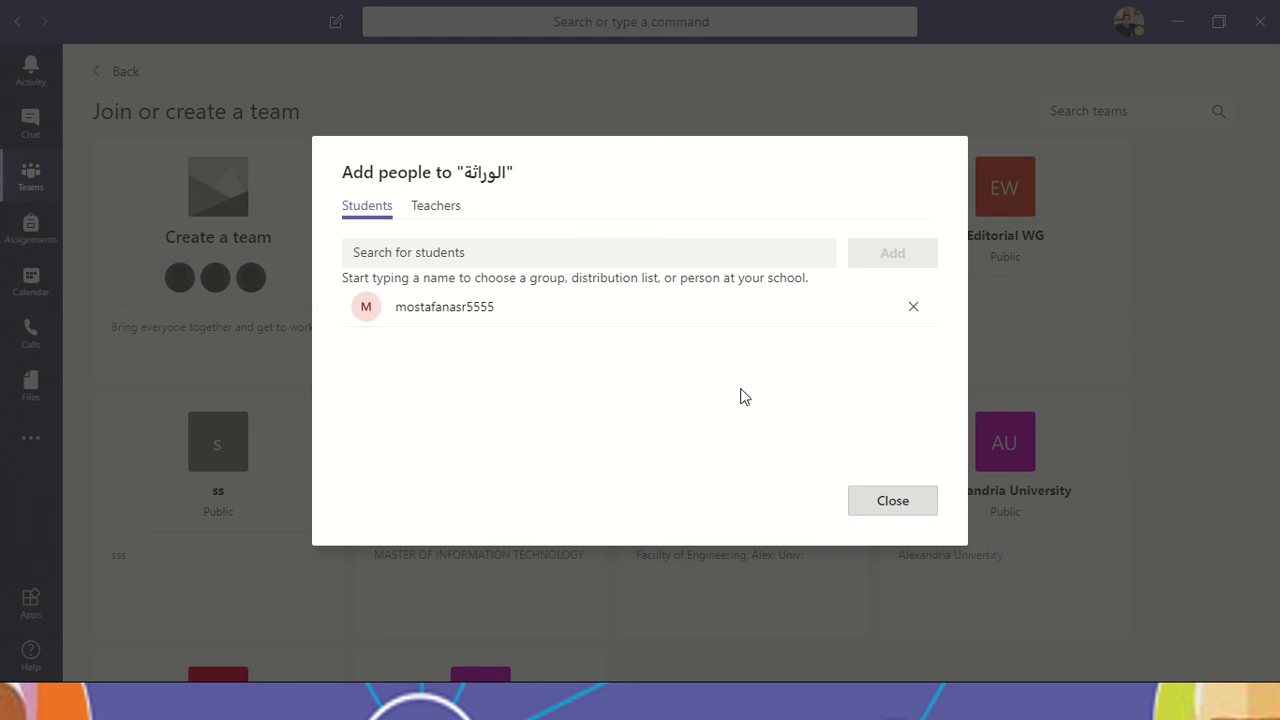
pyautogui.click(915, 498)
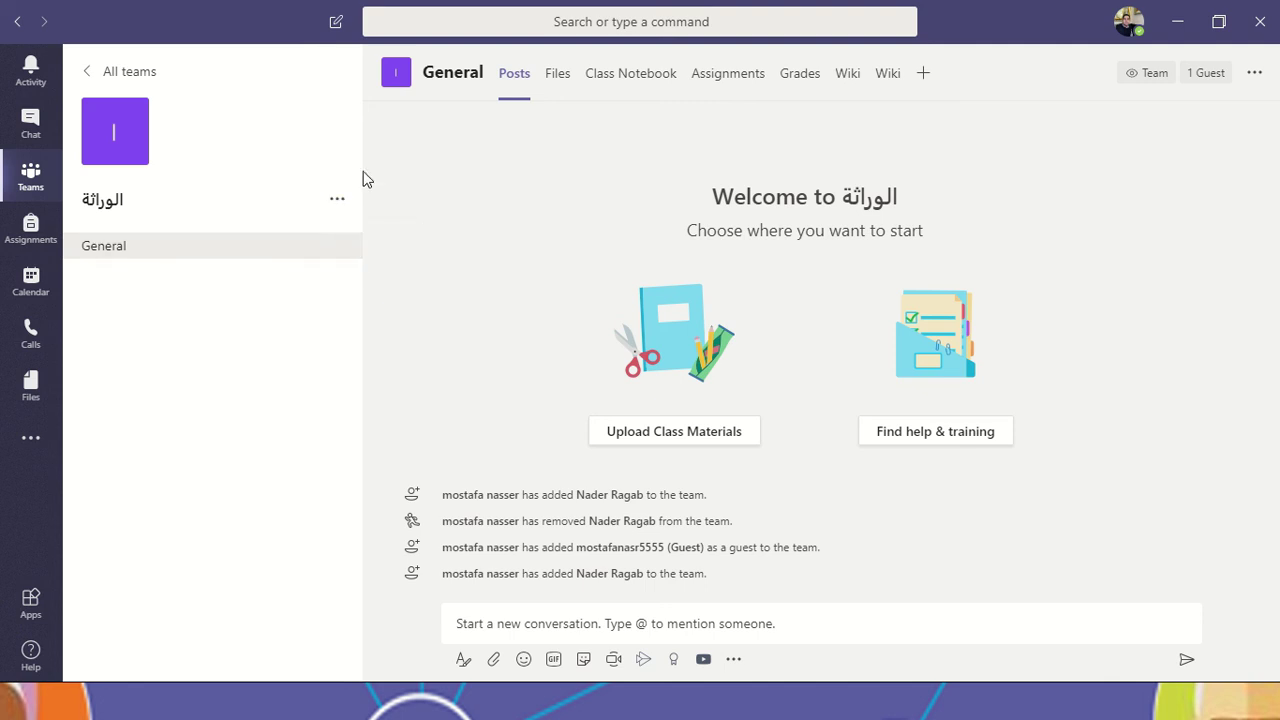
# Step: Open the More options menu for the الوراثة team
pyautogui.click(336, 201)
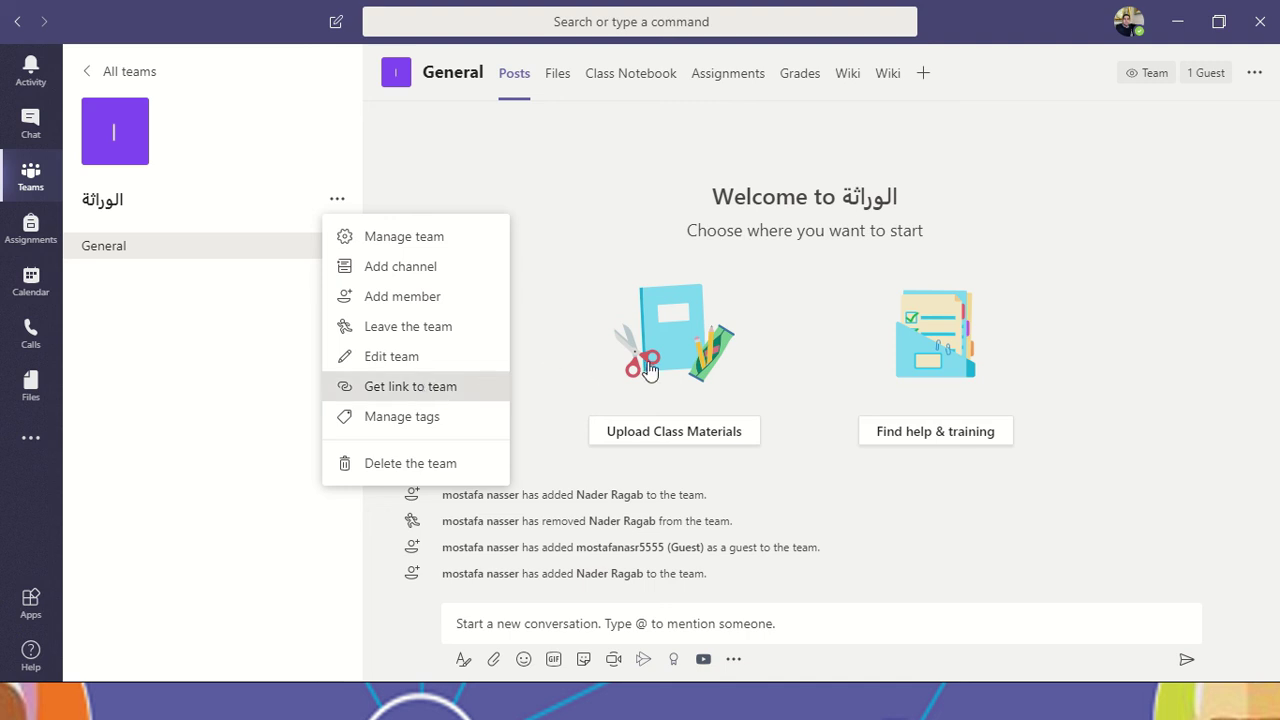
# Step: Copy the الوراثة team's shareable link to the clipboard
pyautogui.click(425, 389)
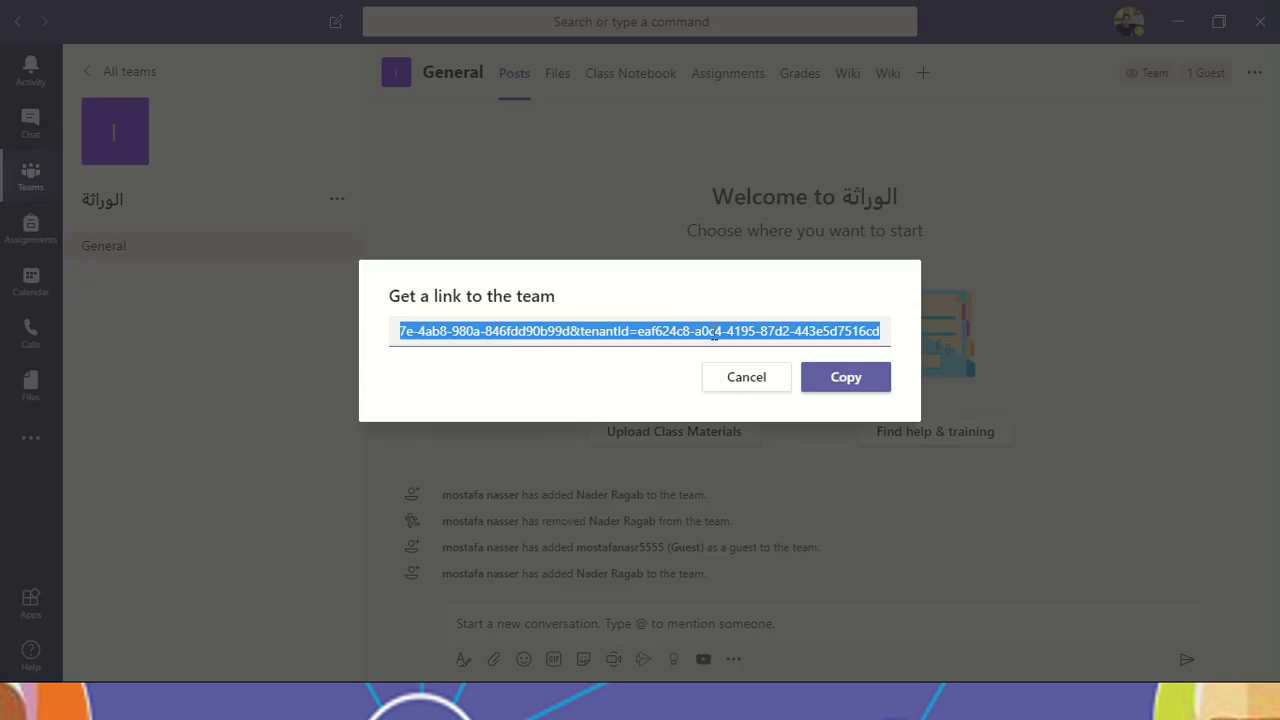
pyautogui.click(863, 390)
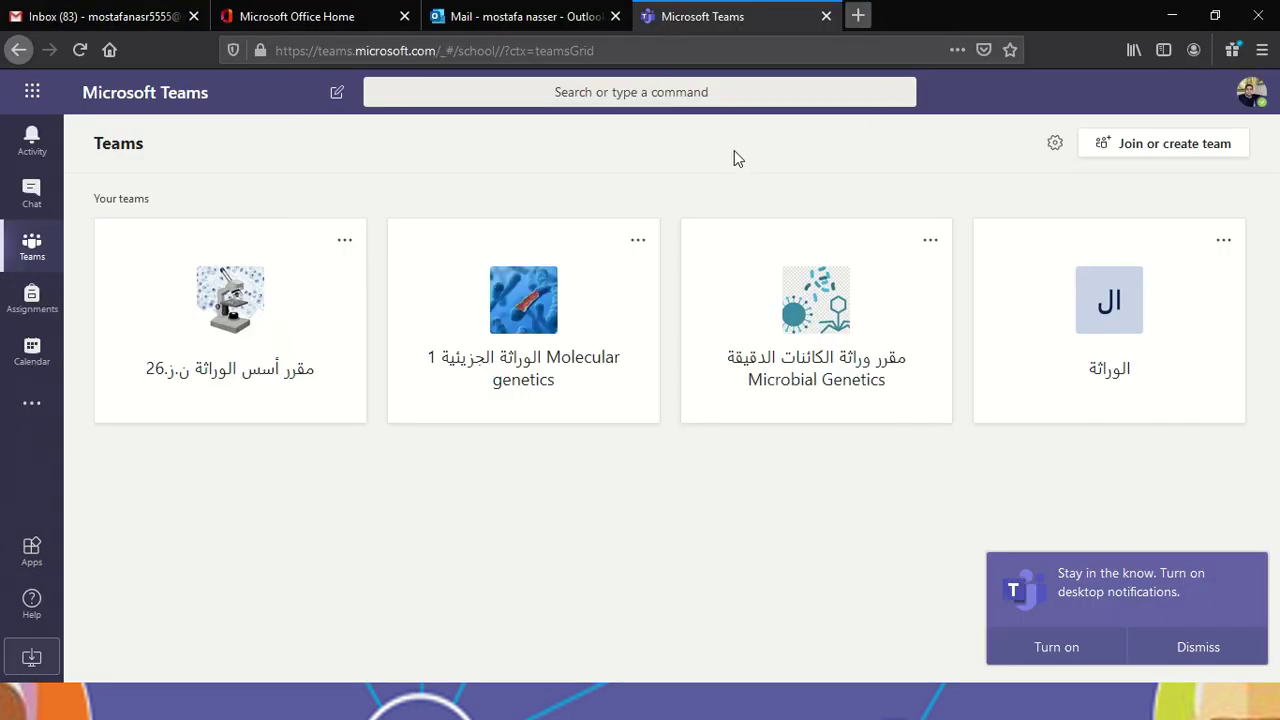
# Step: Load the copied team link in a new Firefox tab, declining the desktop app for the web app
pyautogui.hotkey('ctrl', 't')
pyautogui.hotkey('ctrl', 'v')
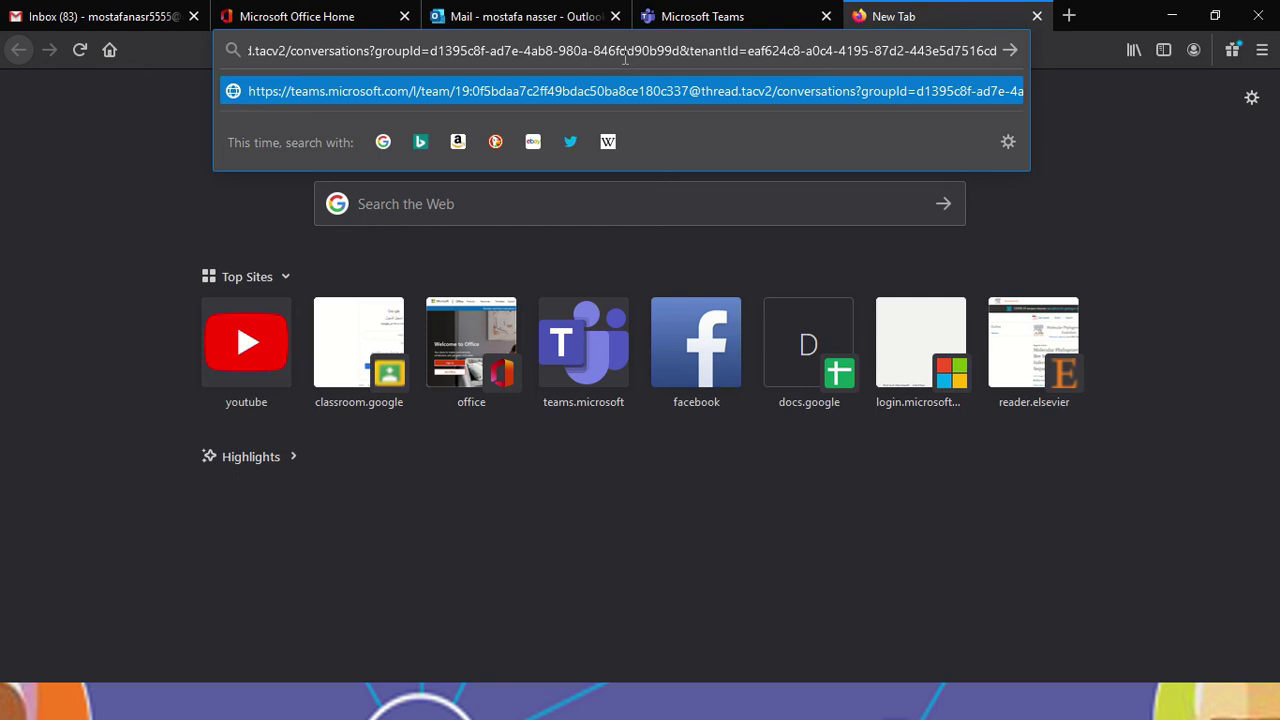
pyautogui.press('Return')
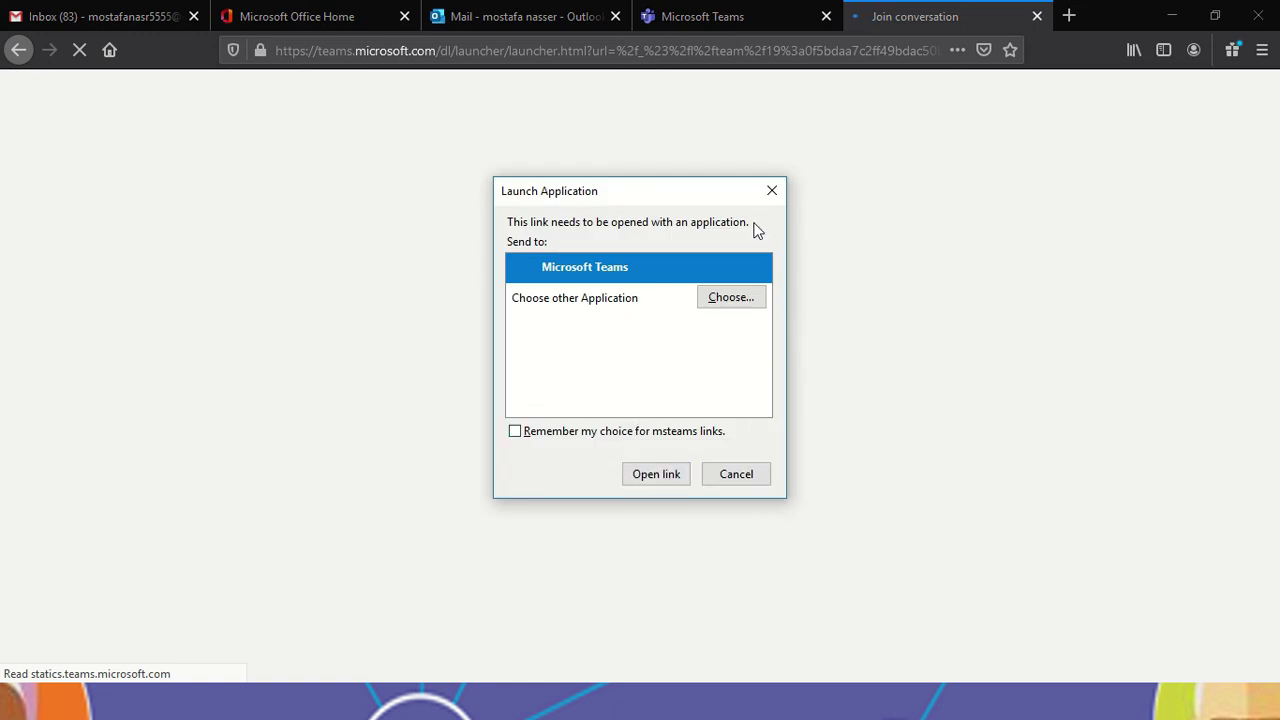
pyautogui.click(771, 190)
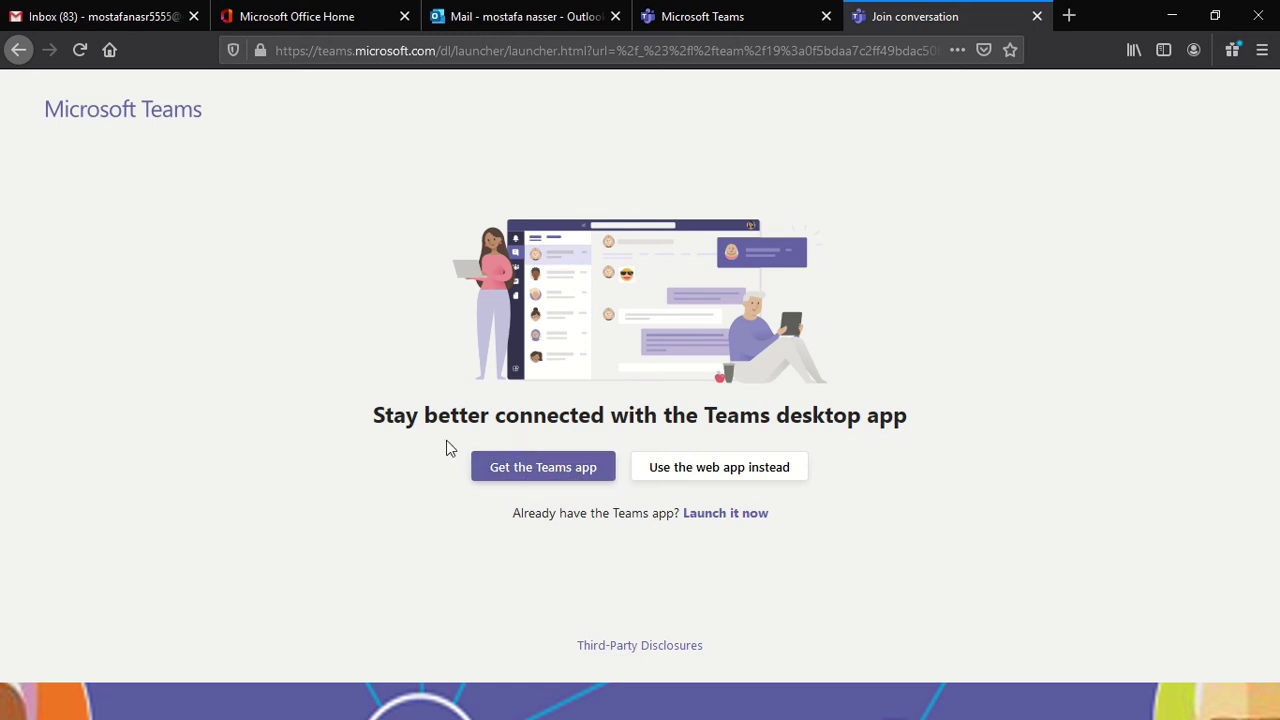
pyautogui.click(731, 479)
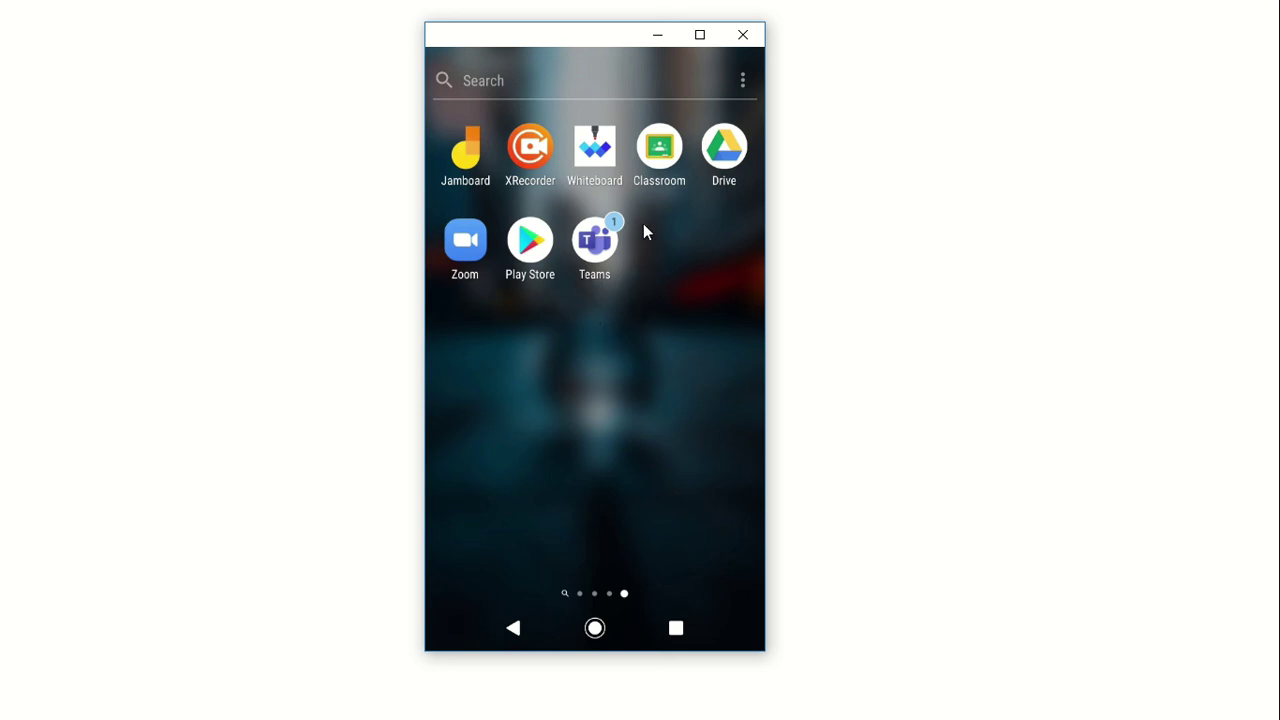
# Step: Confirm the phone's Teams app lists الوراثة, cancel joining by code, and close the emulator
pyautogui.click(593, 242)
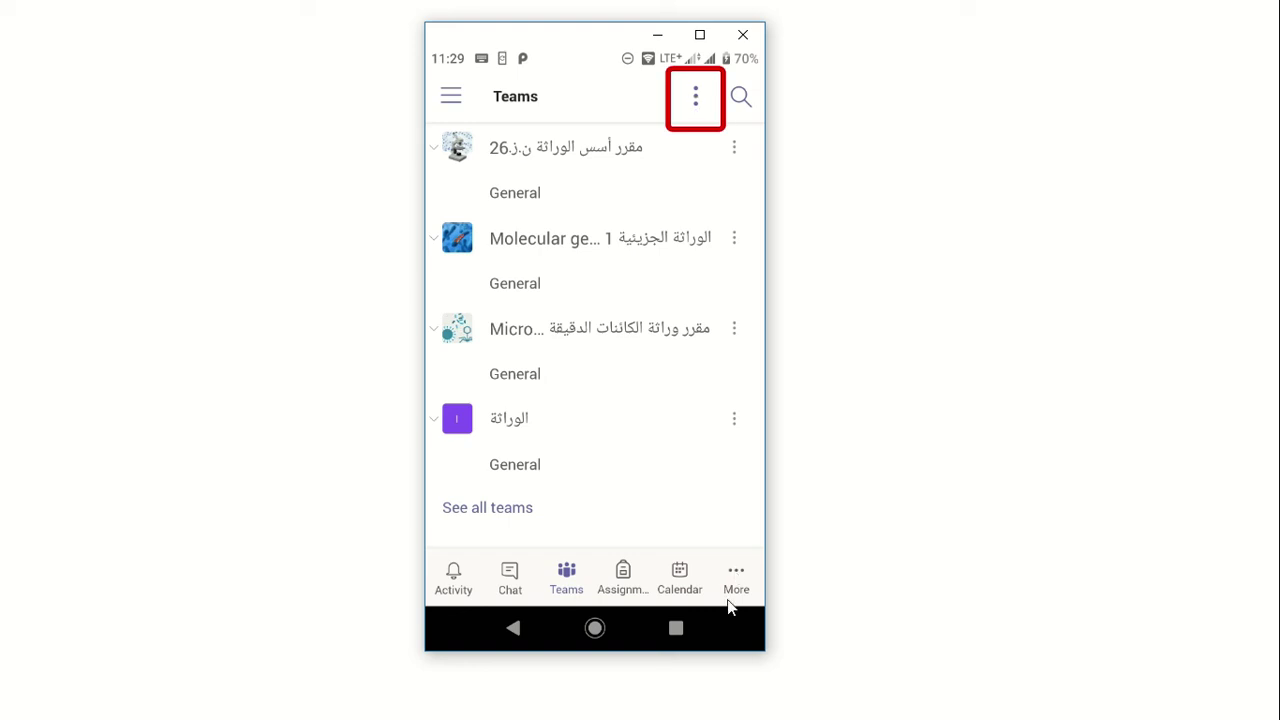
pyautogui.click(696, 97)
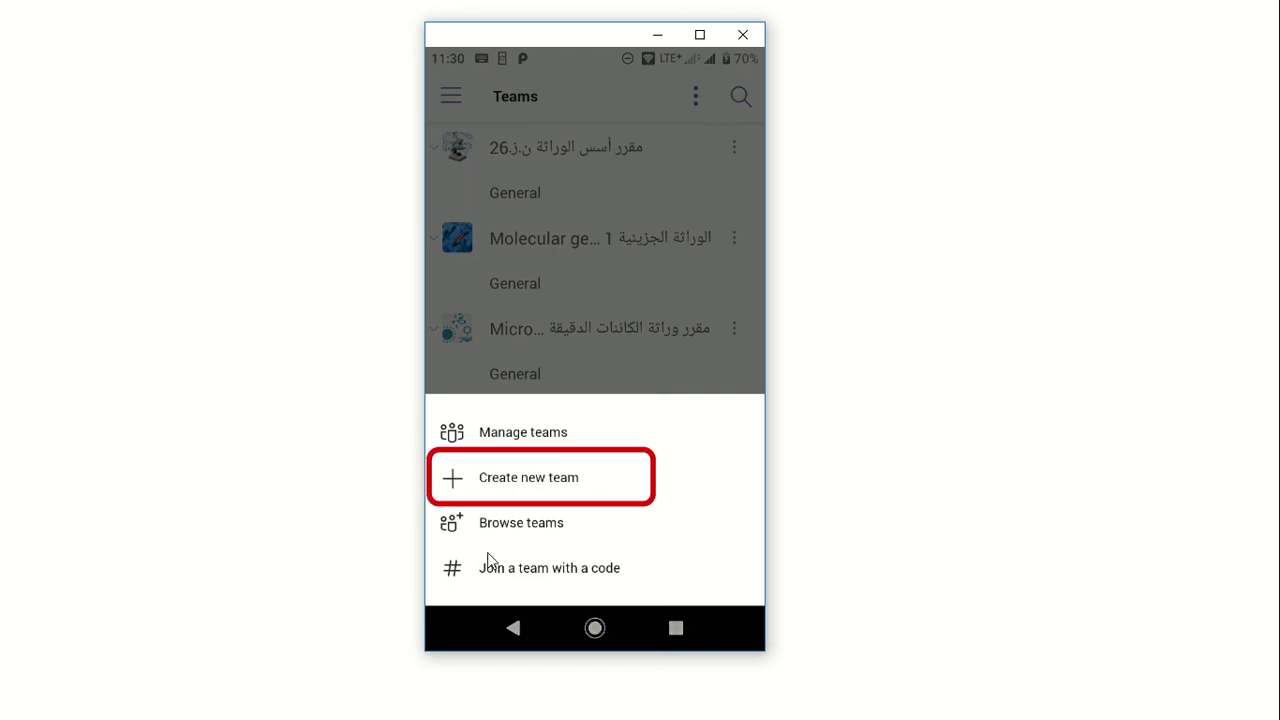
pyautogui.click(560, 578)
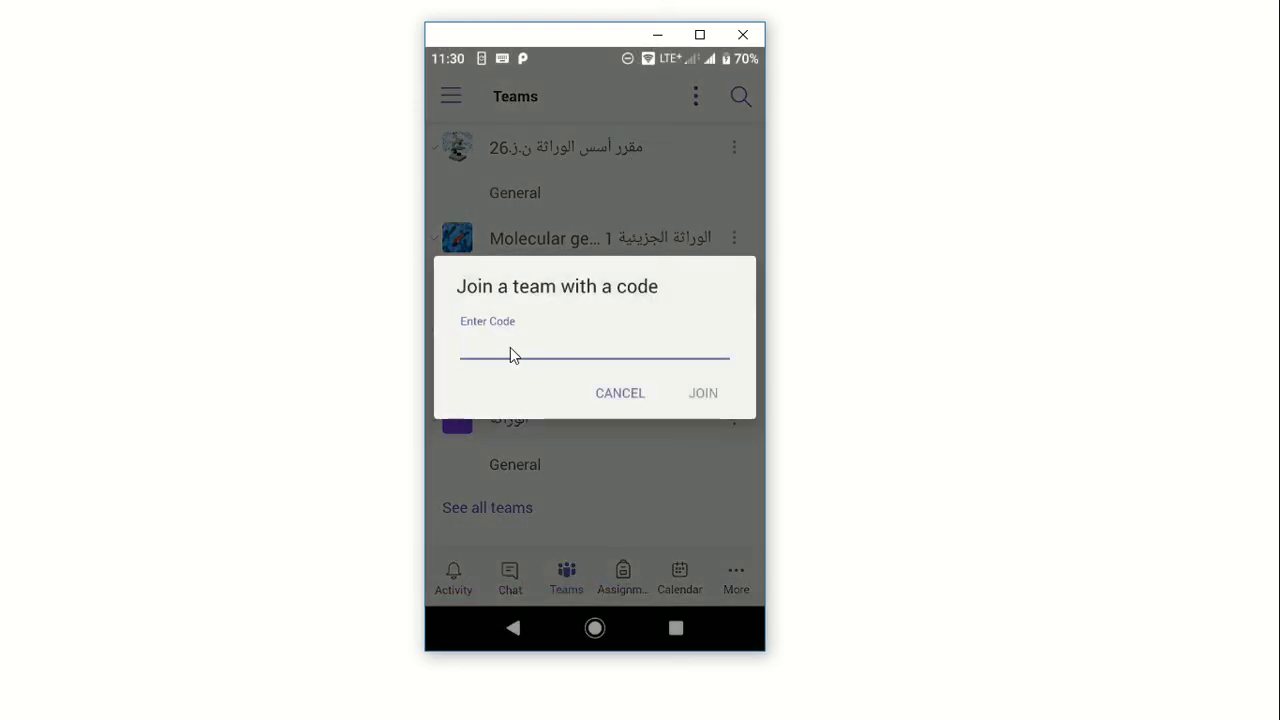
pyautogui.click(625, 352)
pyautogui.click(629, 394)
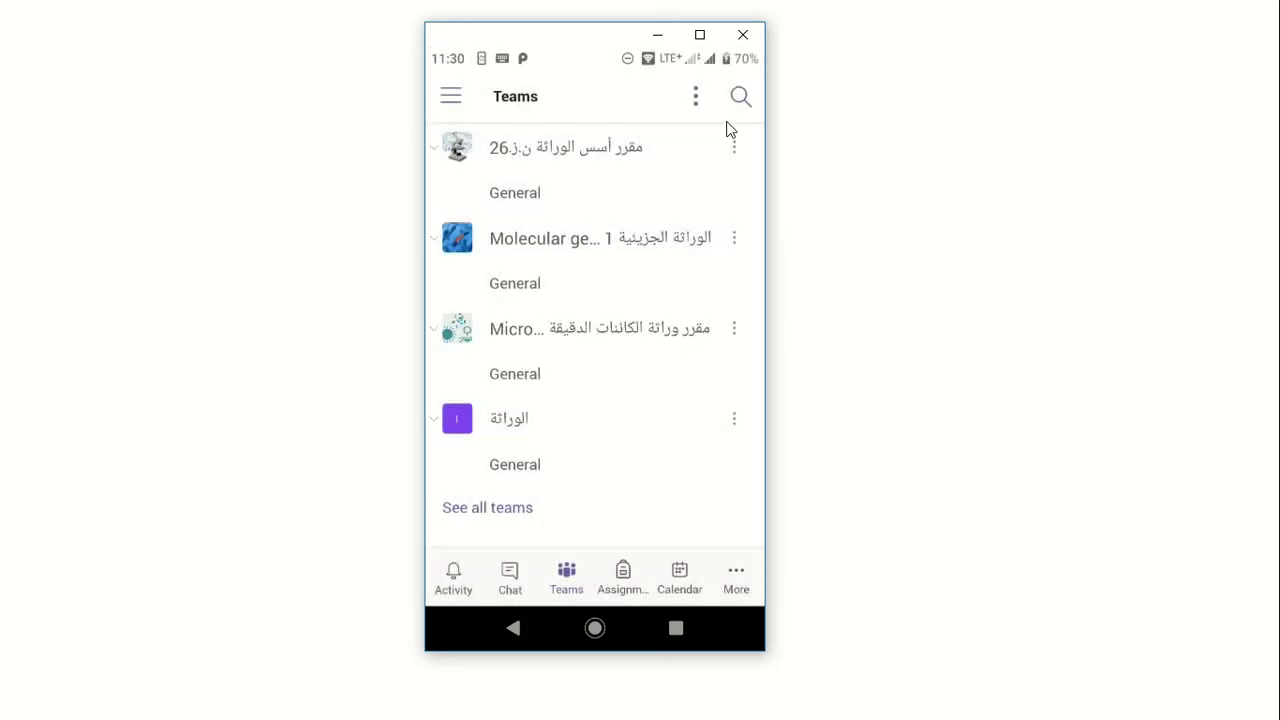
pyautogui.click(743, 34)
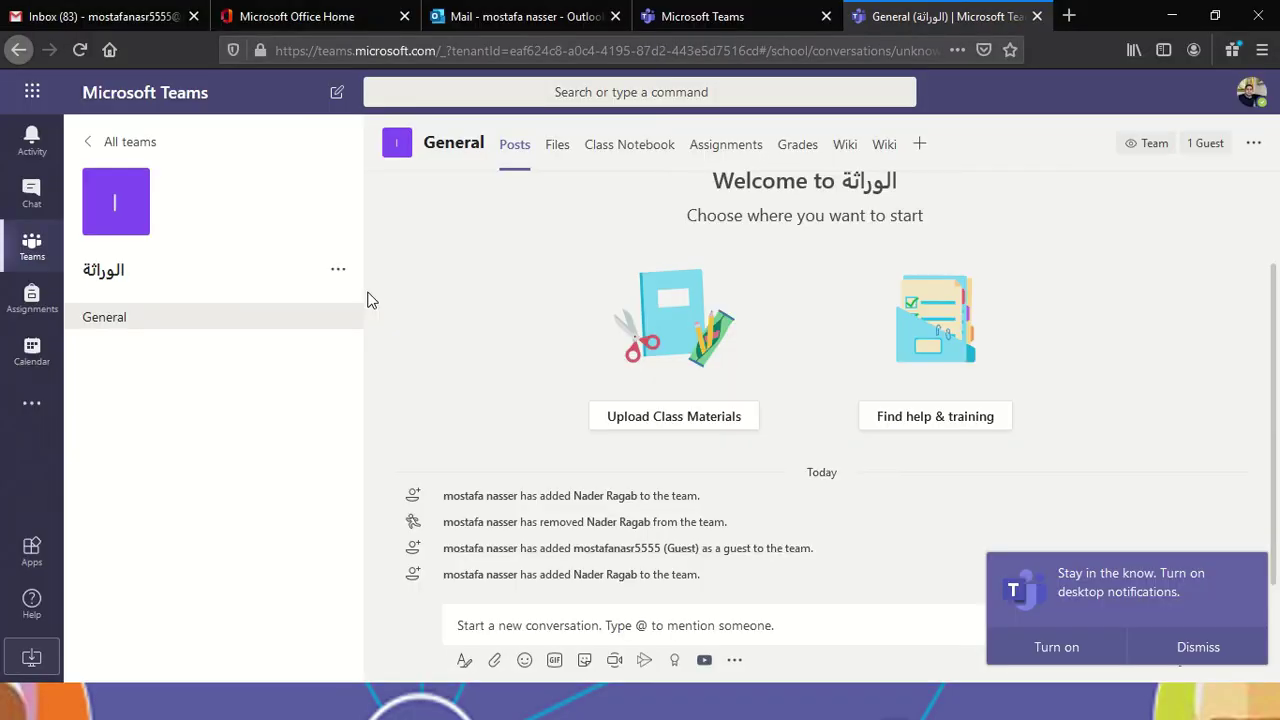